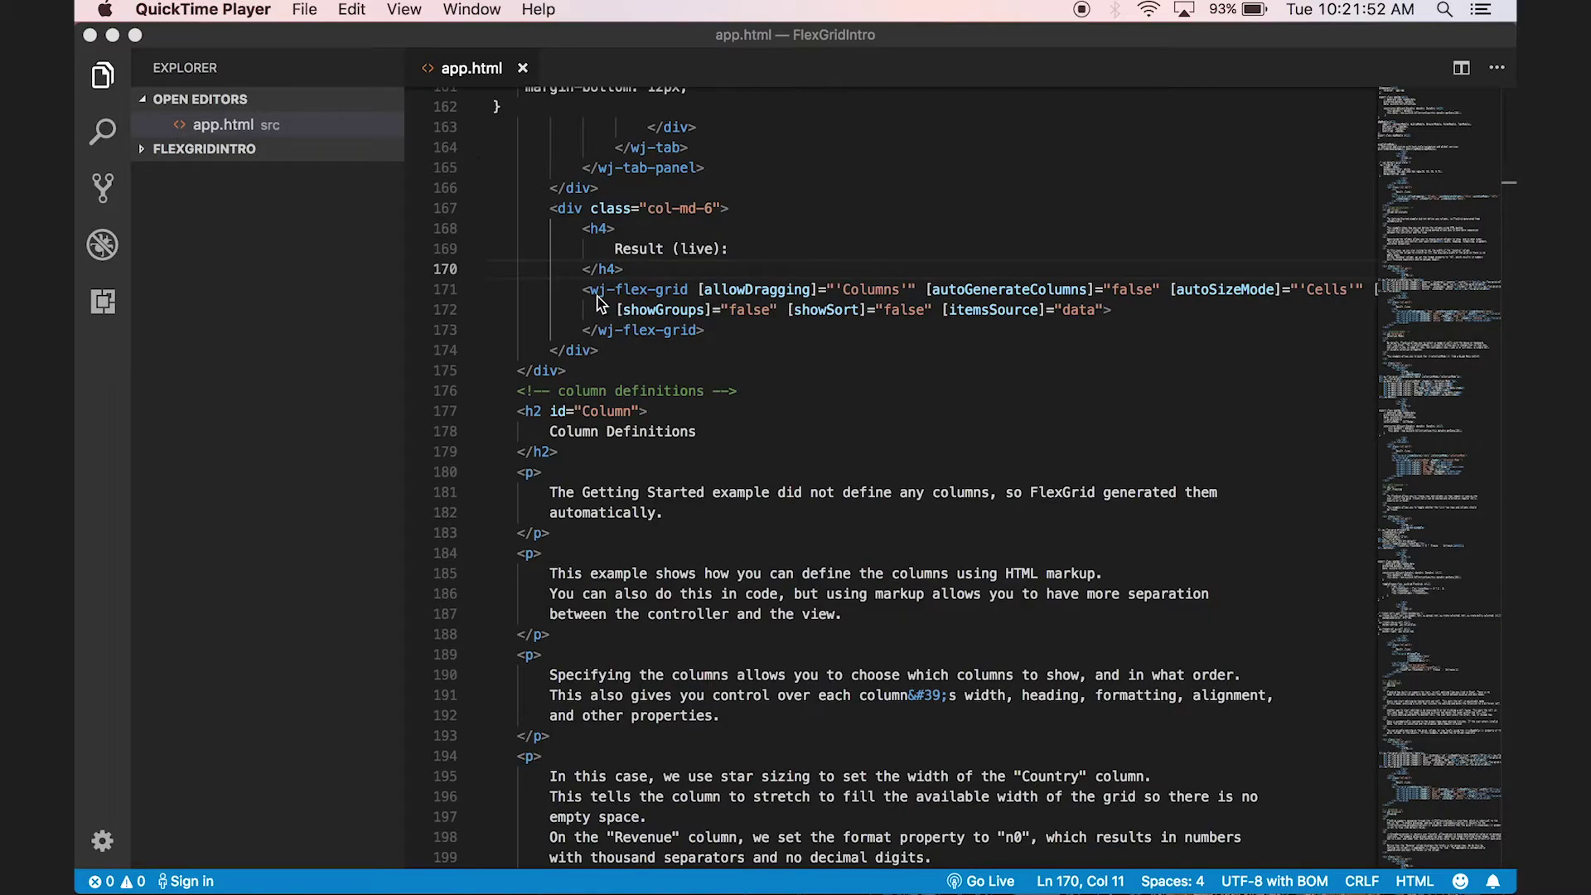
Search the Extensions view for 'wijmo designer' and install the Wijmo Designer extension.
drag(582, 289, 705, 329)
click(705, 329)
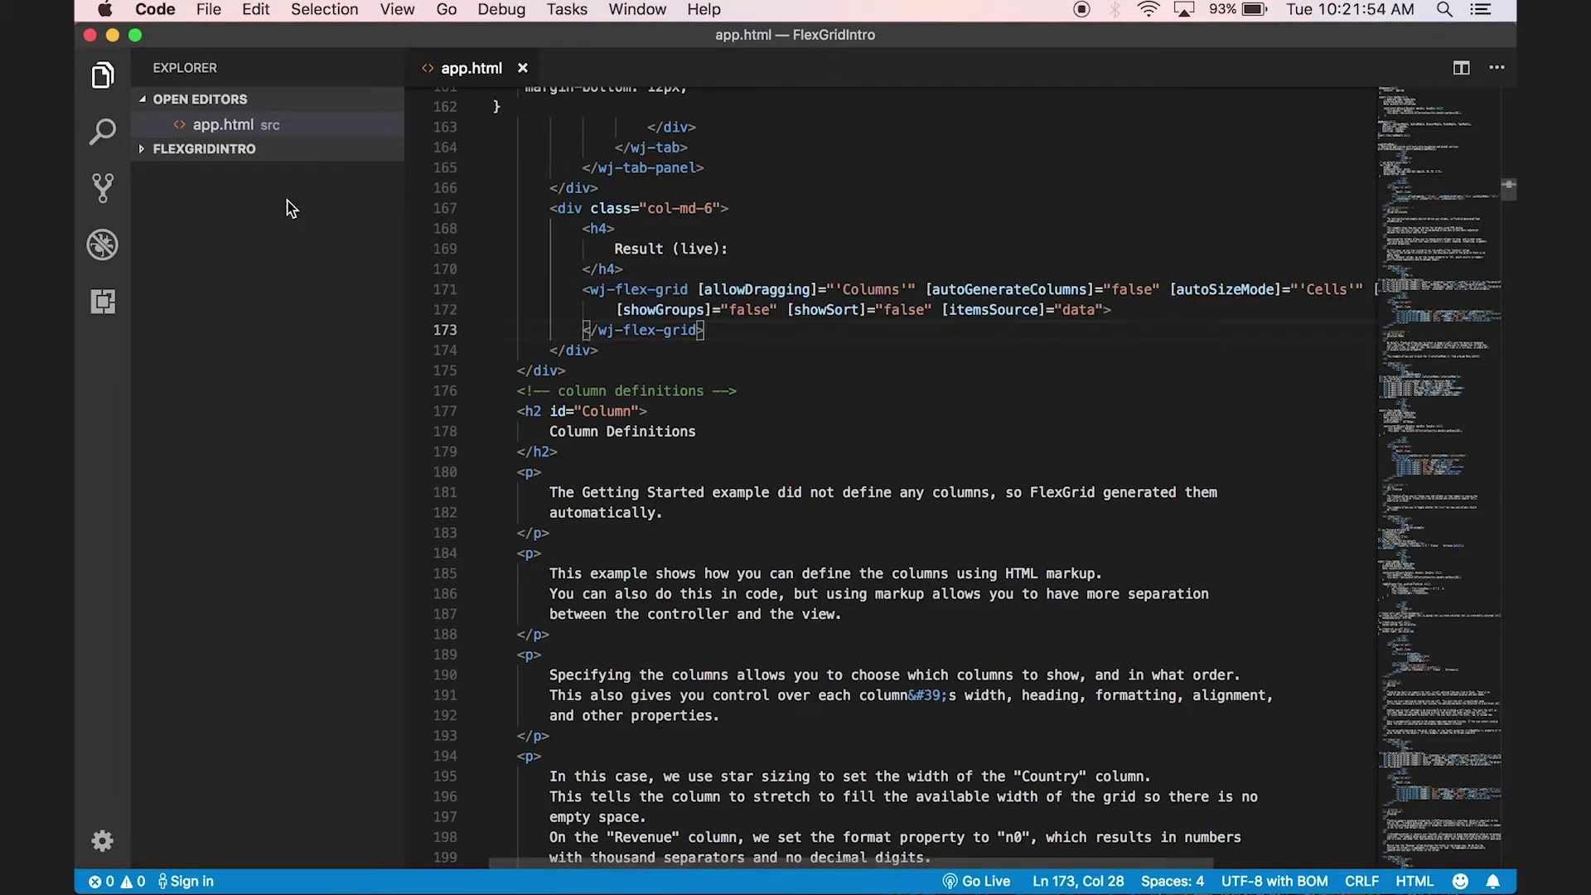
click(204, 147)
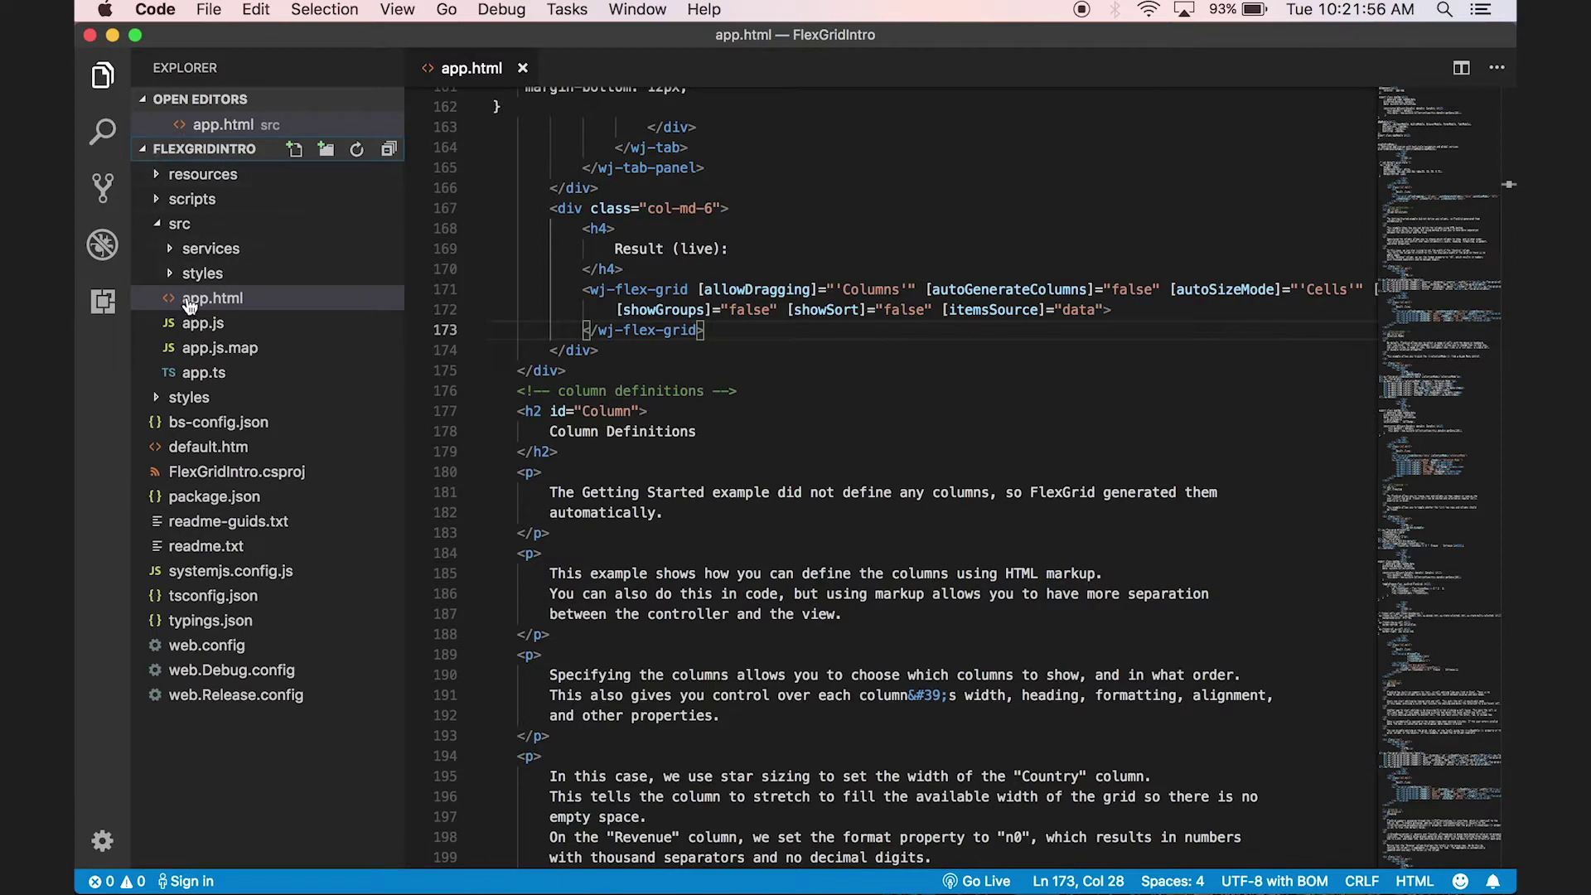
click(105, 305)
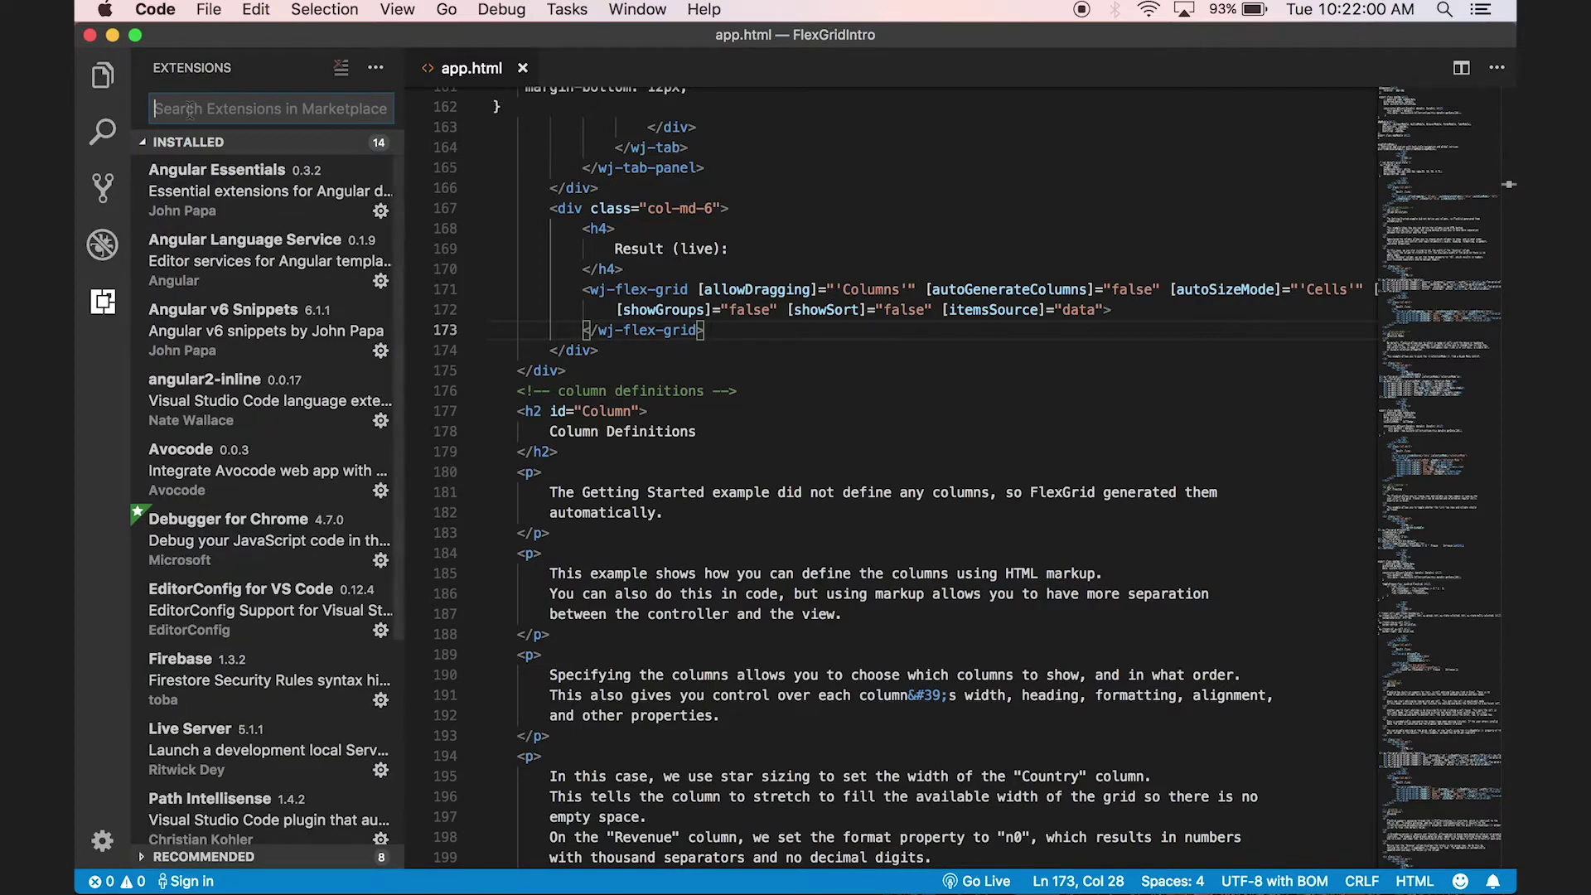
text(wi)
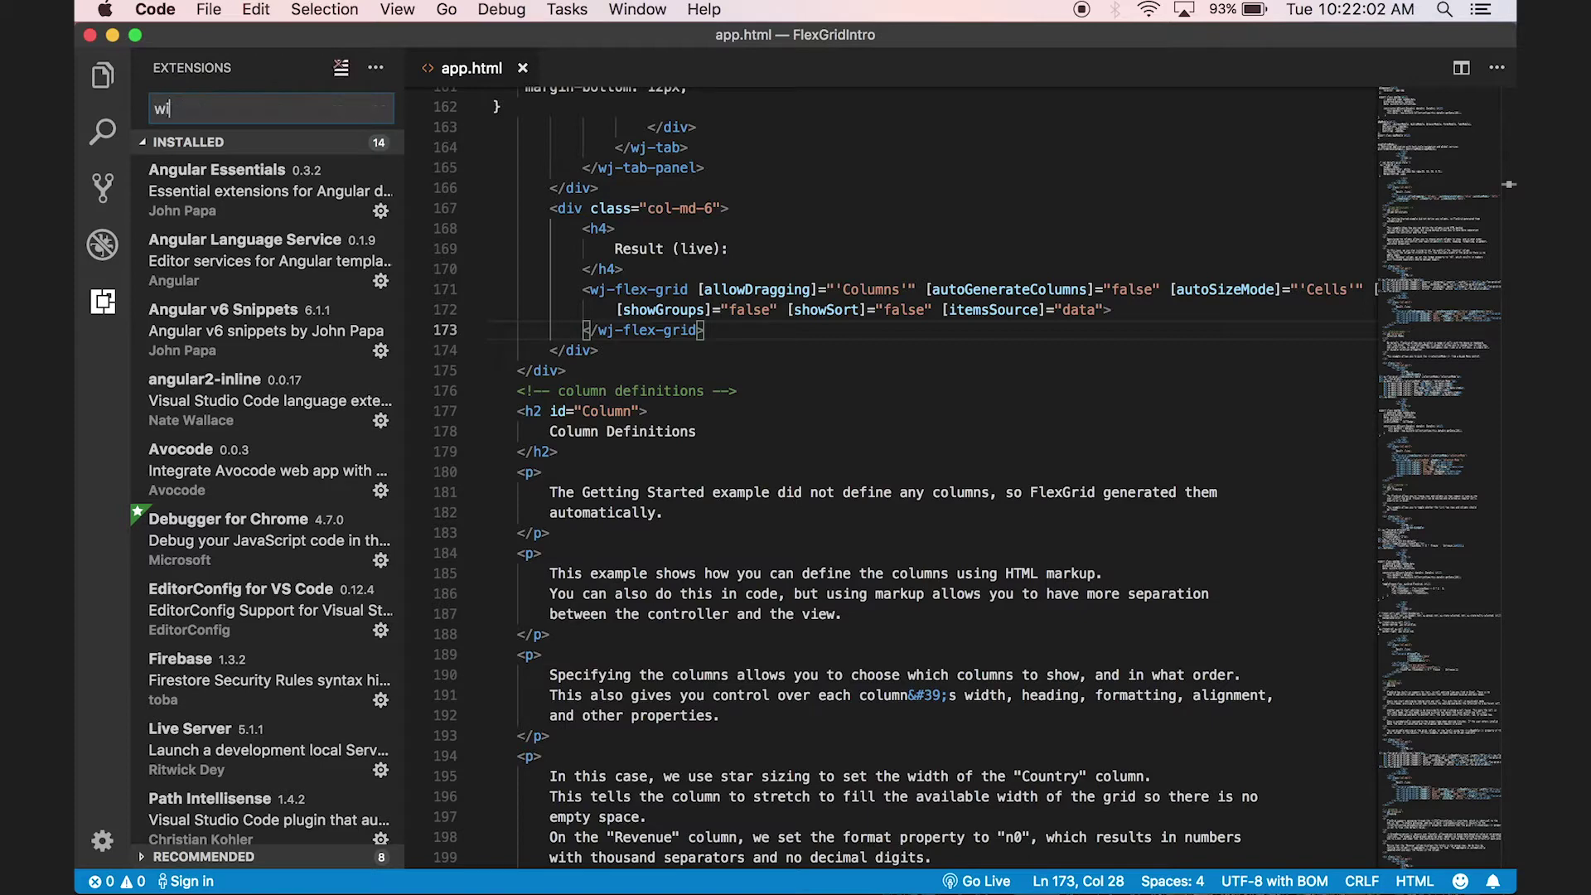
text(jmo designer)
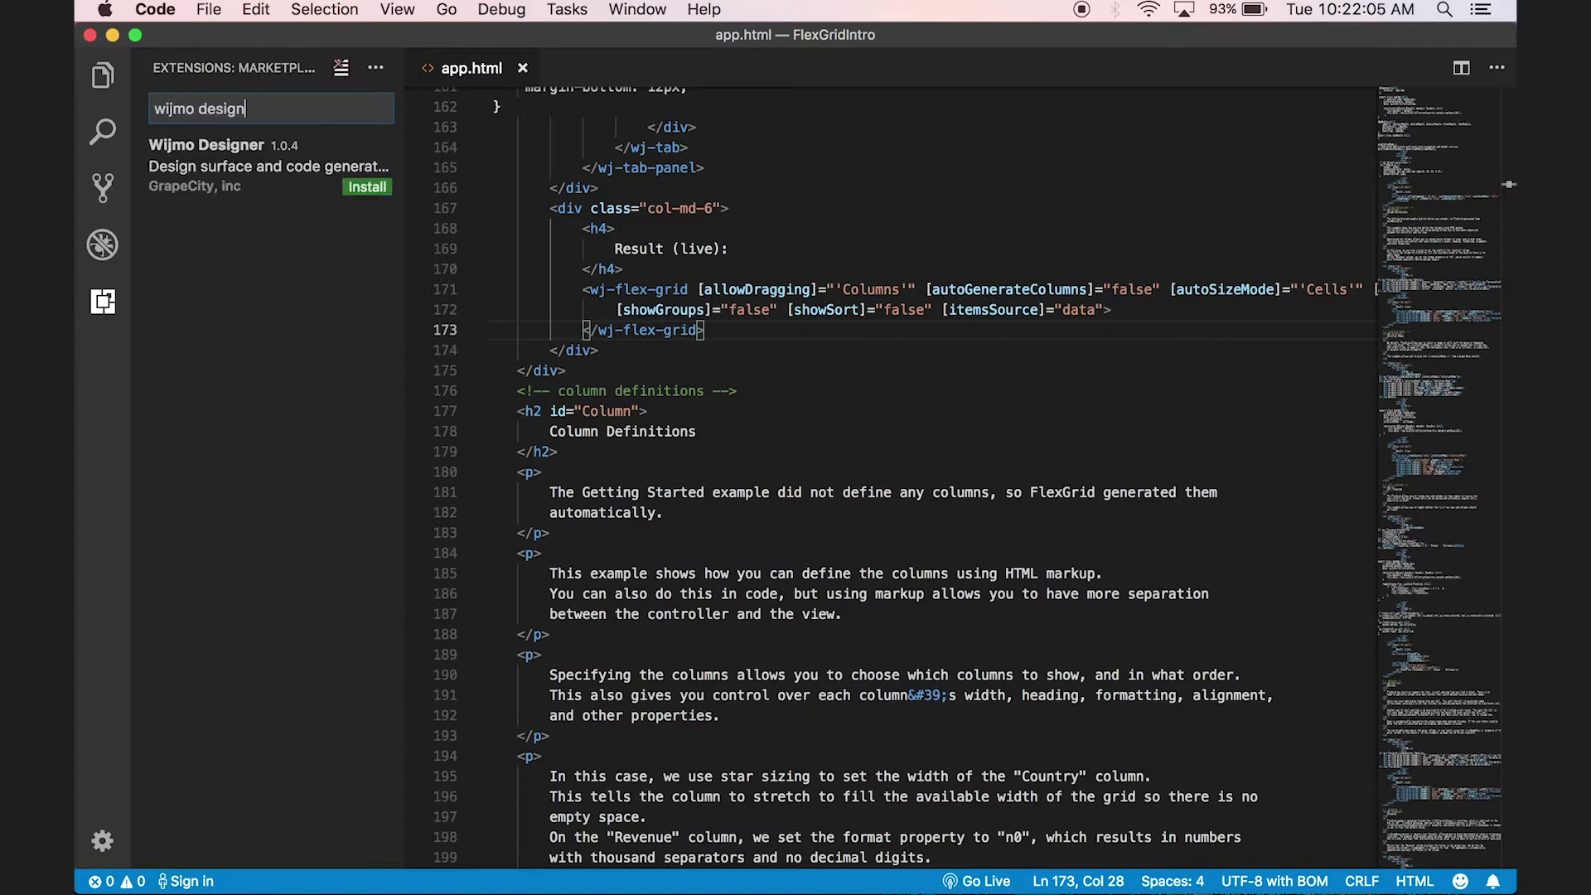
click(259, 162)
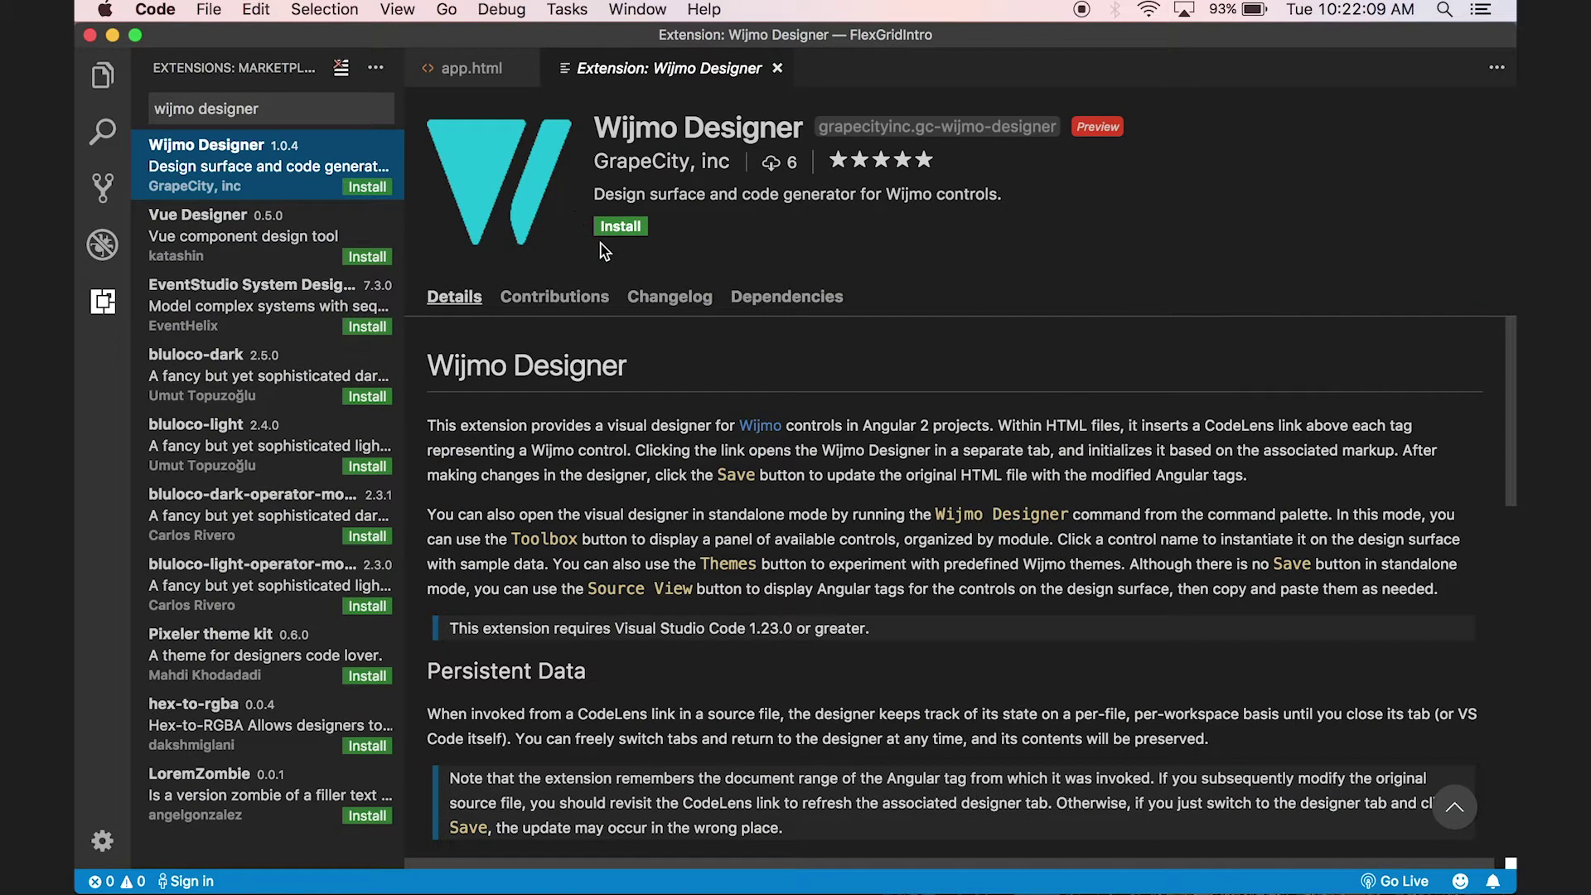
click(619, 226)
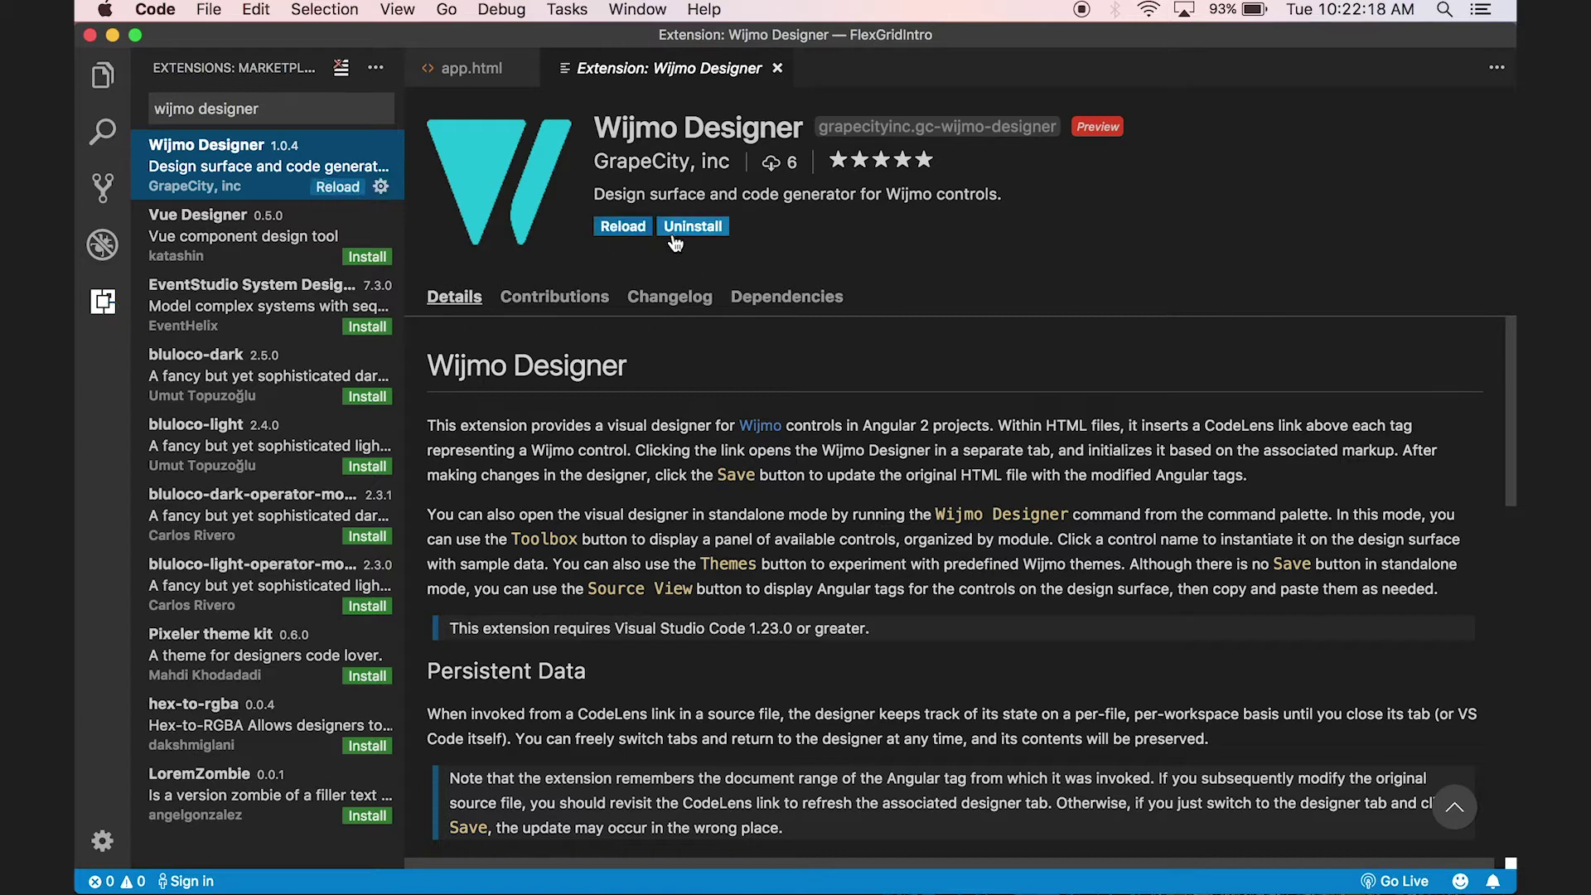
Reload VS Code to activate Wijmo Designer and return to the Explorer file listing.
click(636, 229)
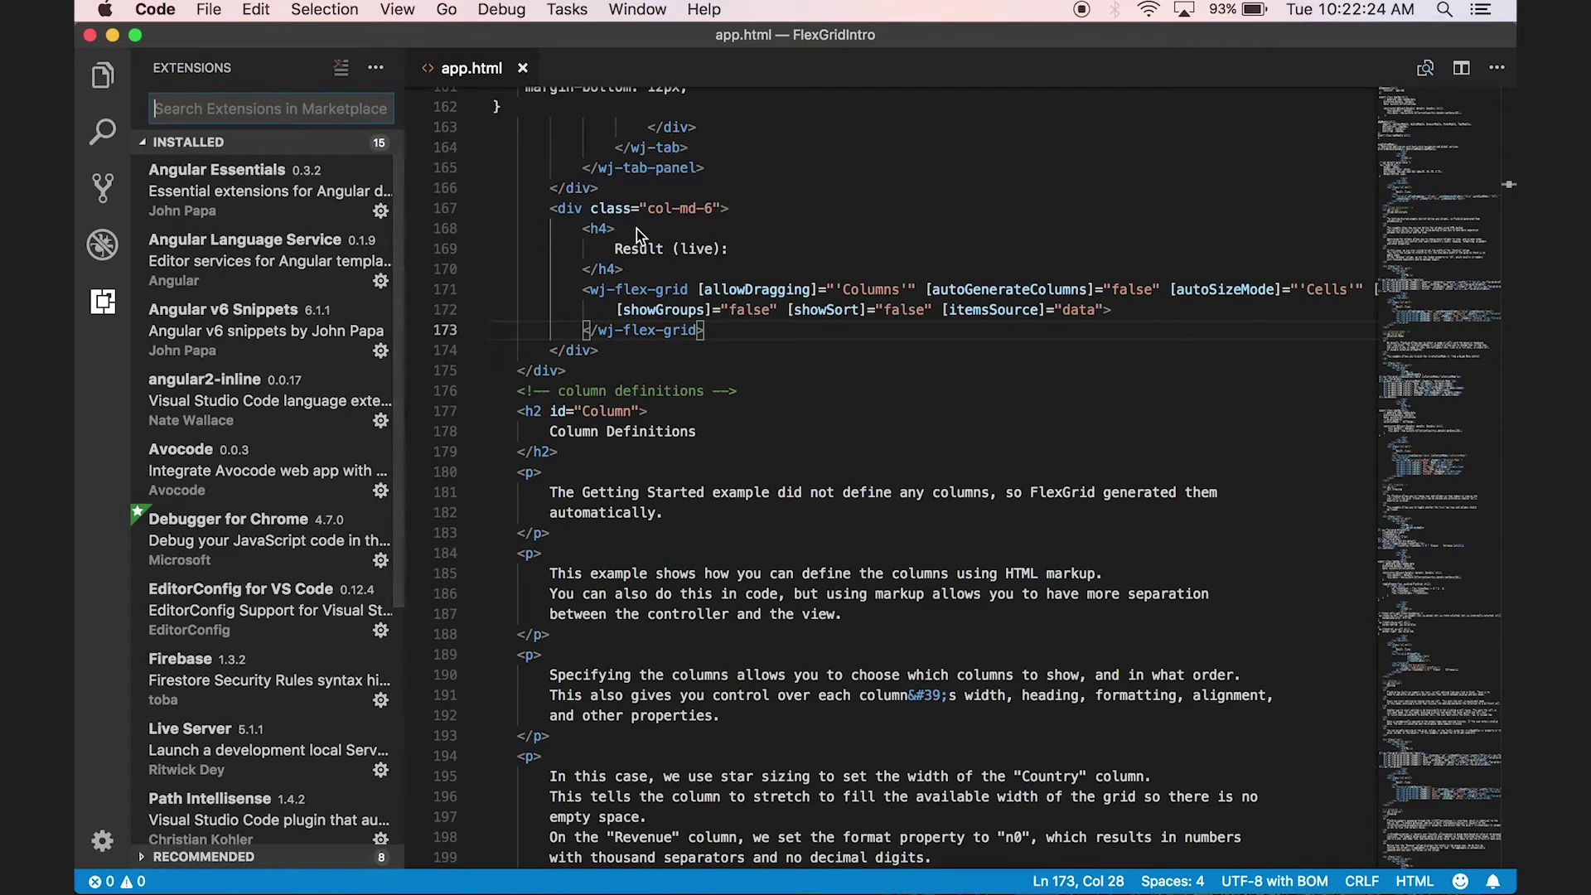
click(104, 78)
scroll(531, 268, up, 4)
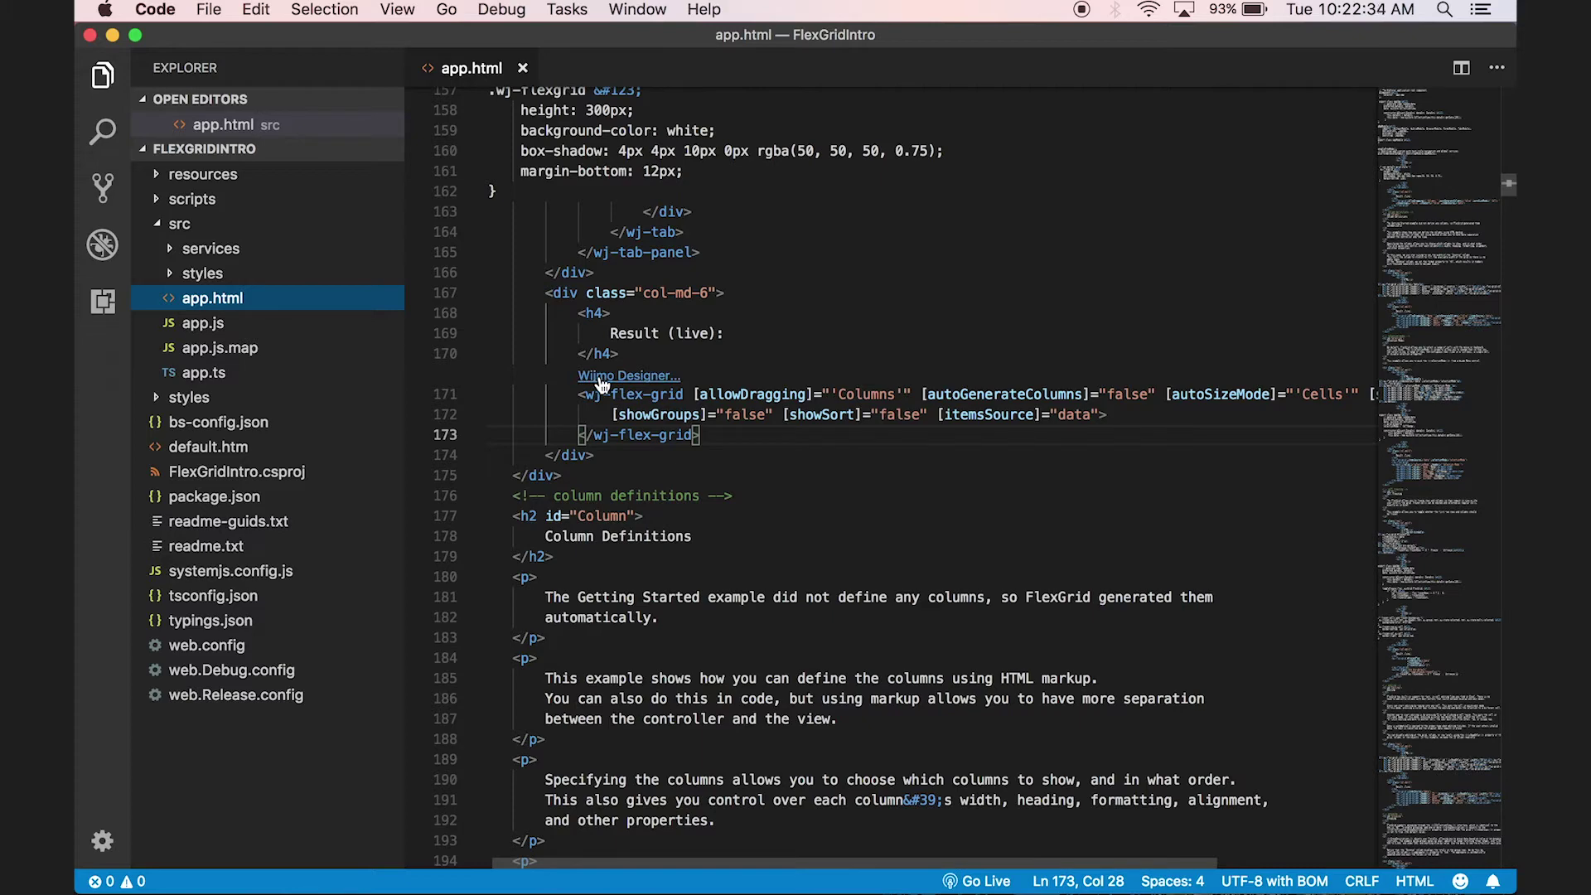
Open the wj-flex-grid in Wijmo Designer and preview its Source View markup.
click(609, 375)
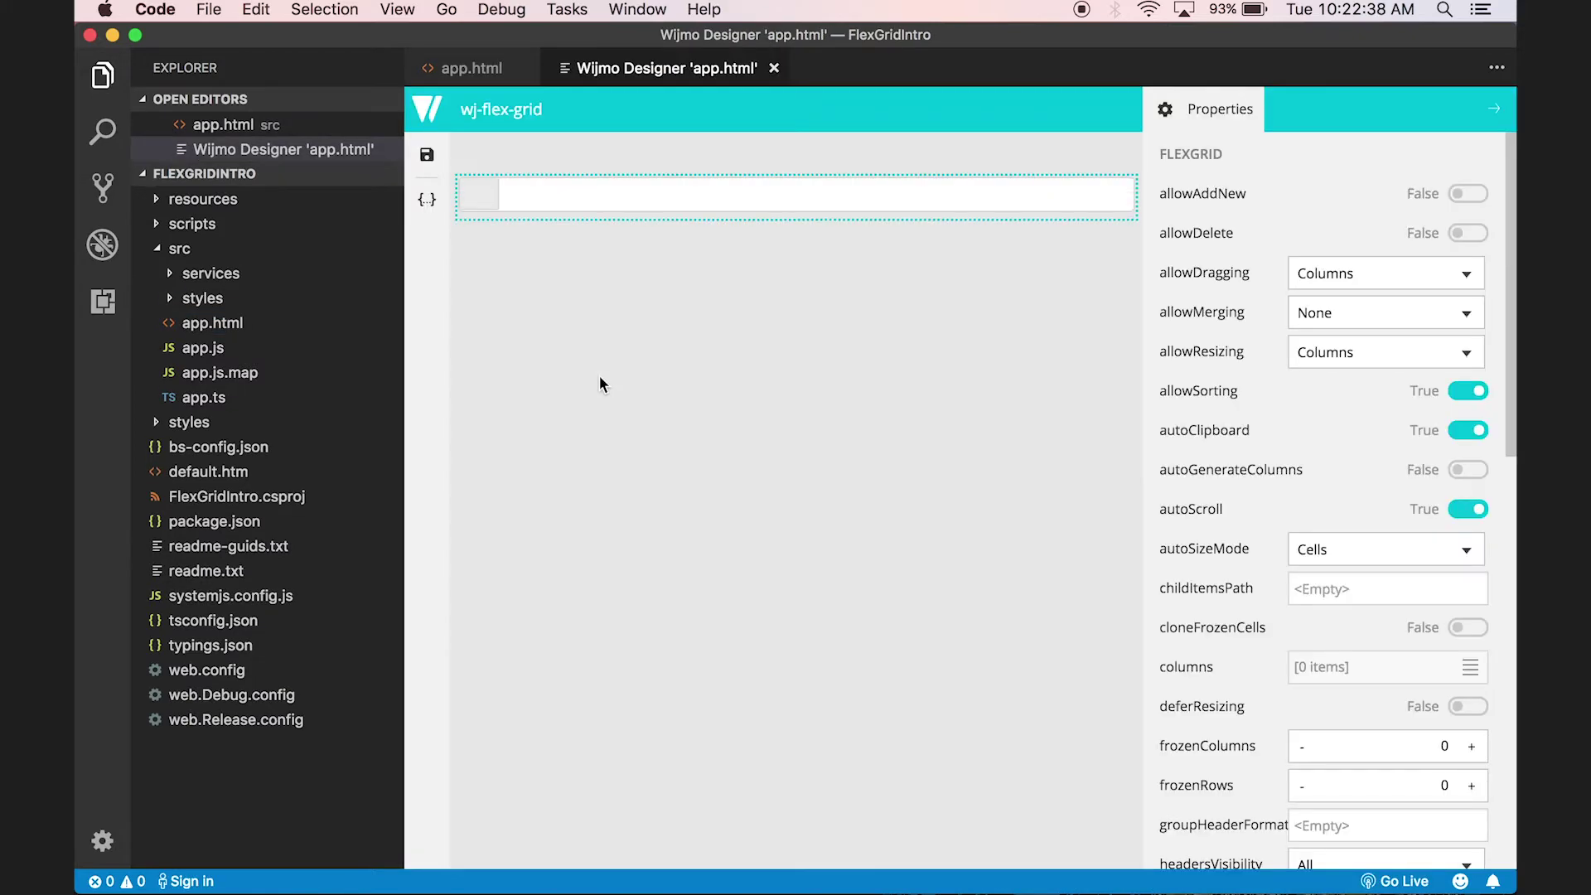
click(430, 201)
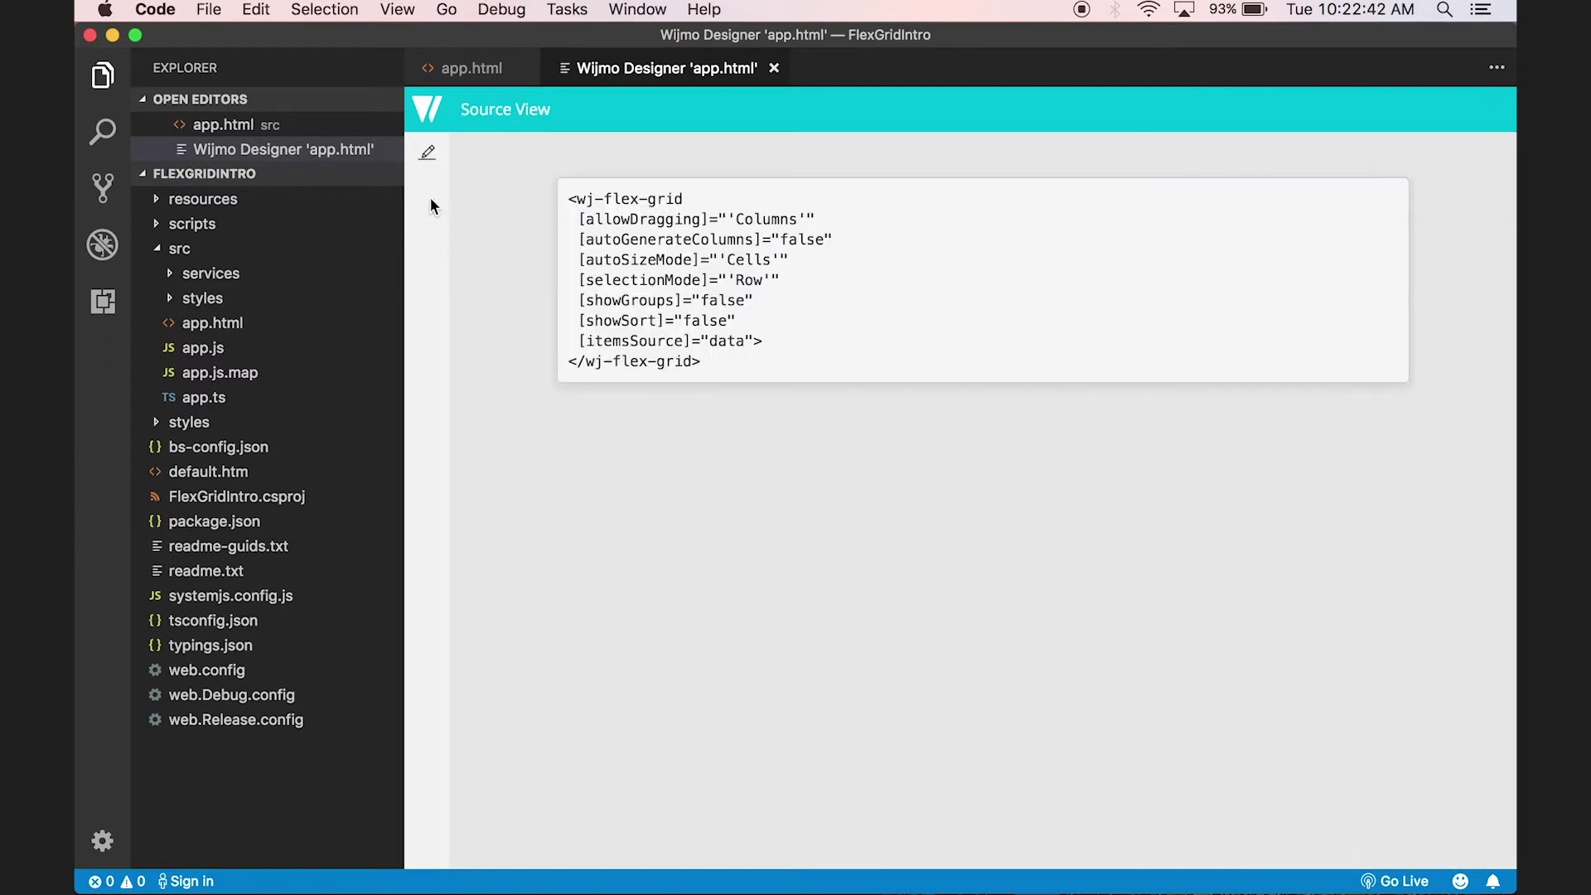
click(430, 152)
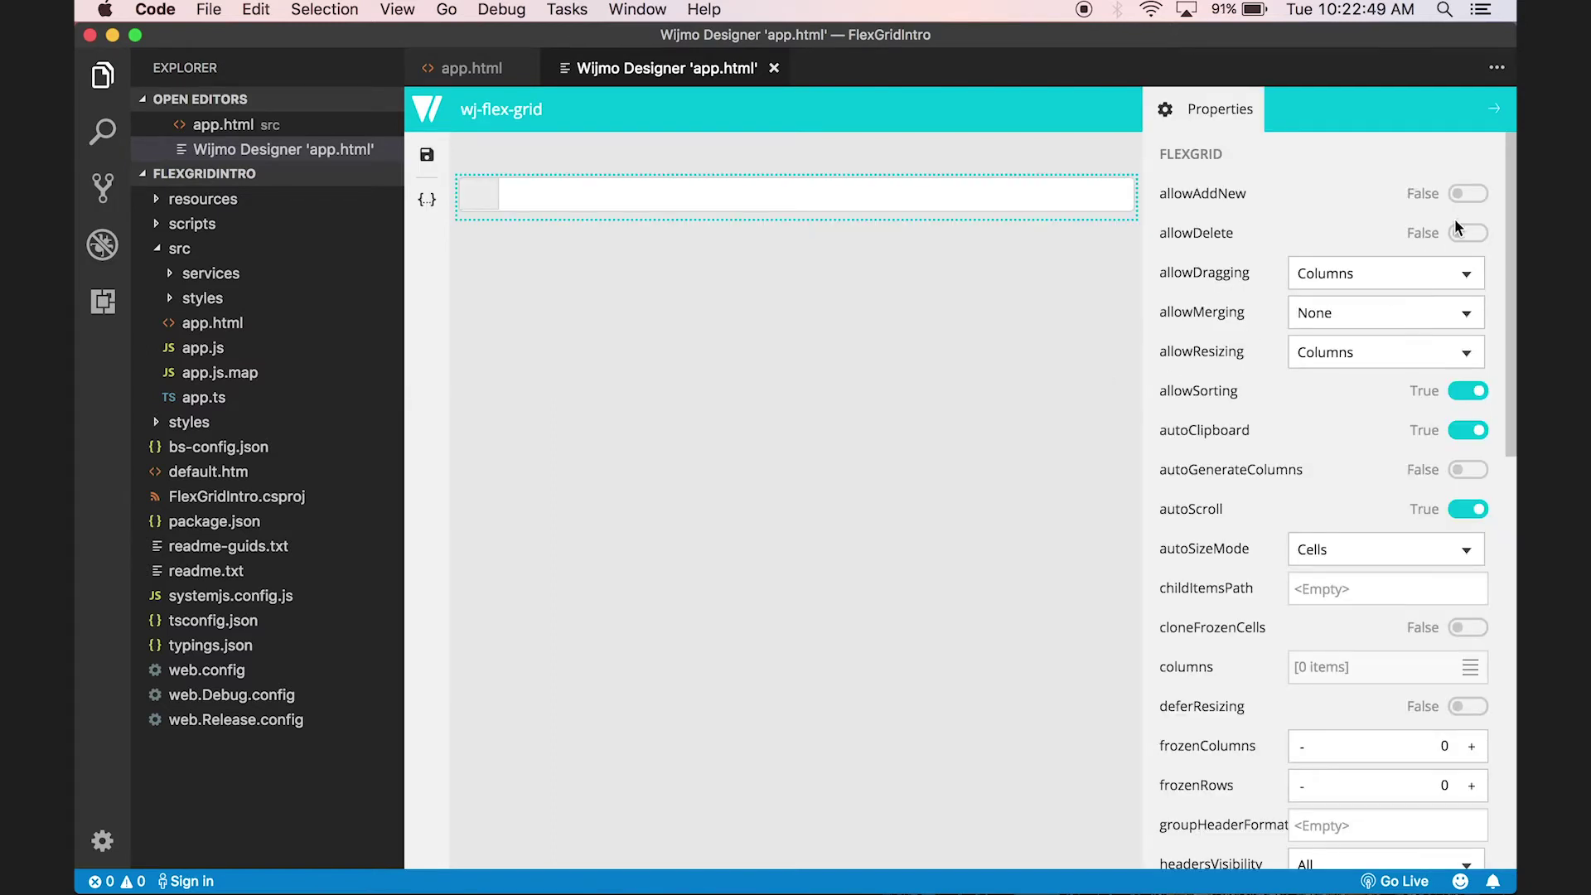
Set the grid's allowDragging to None and headersVisibility to Column.
click(1470, 275)
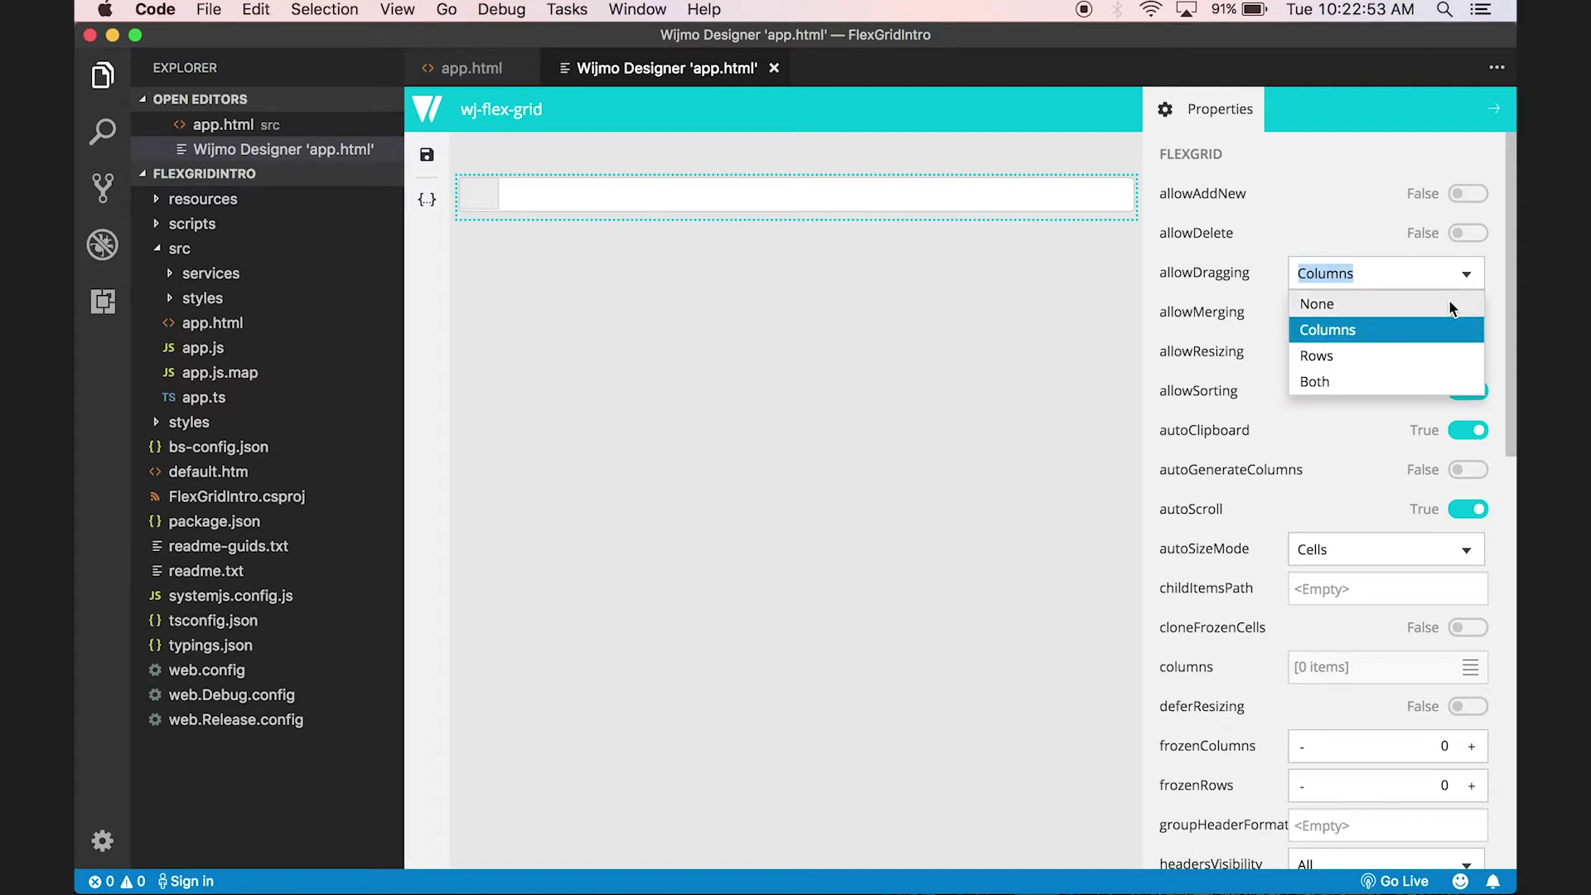
click(1342, 302)
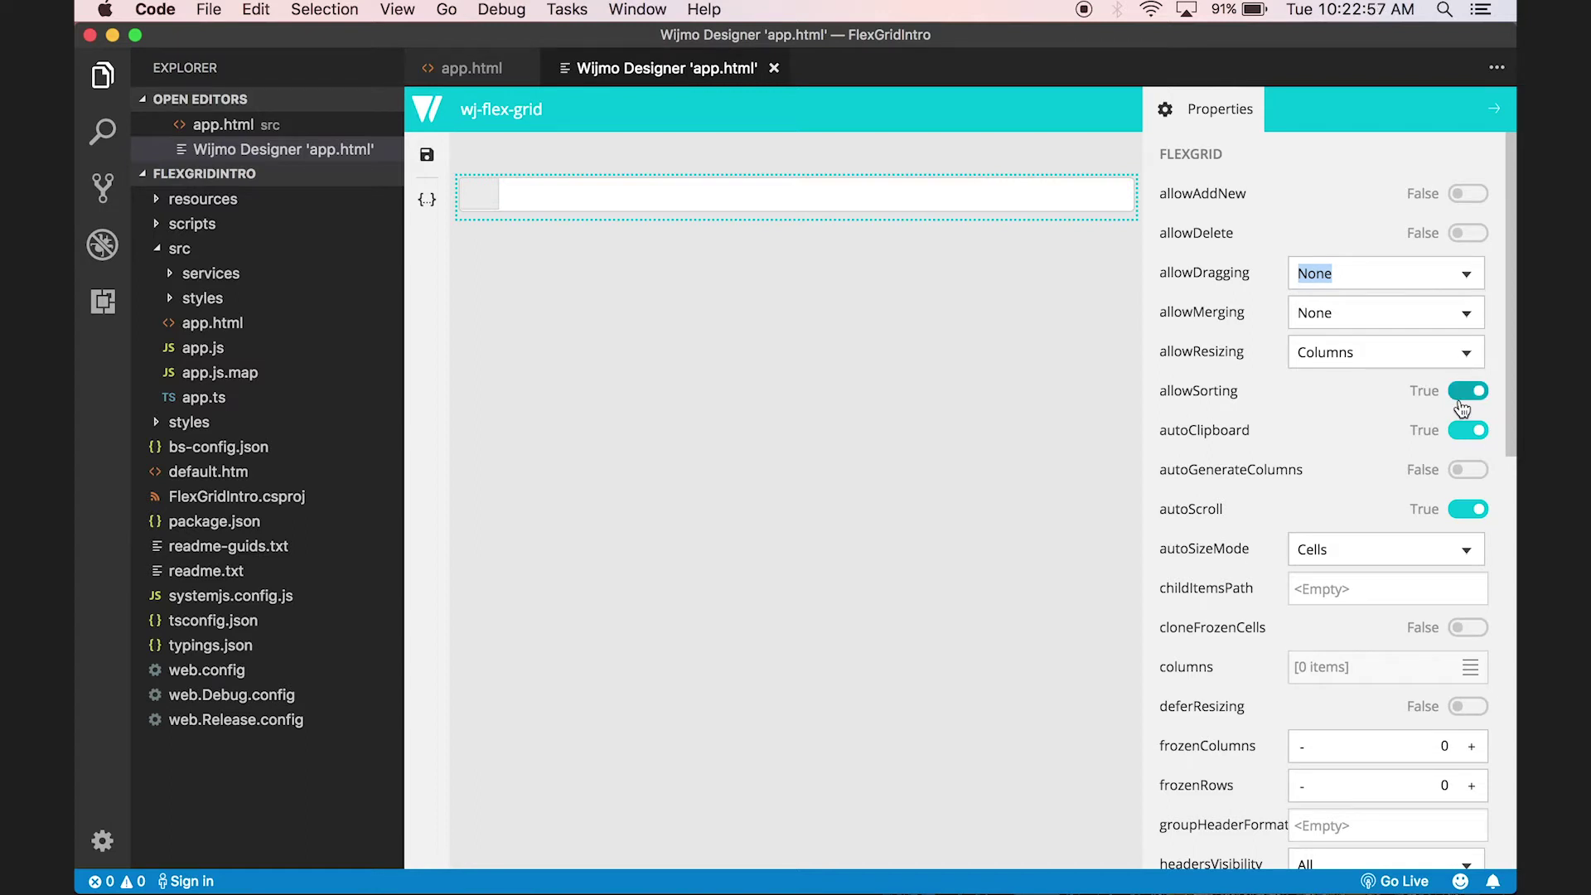
scroll(1463, 407, down, 5)
scroll(1462, 406, down, 4)
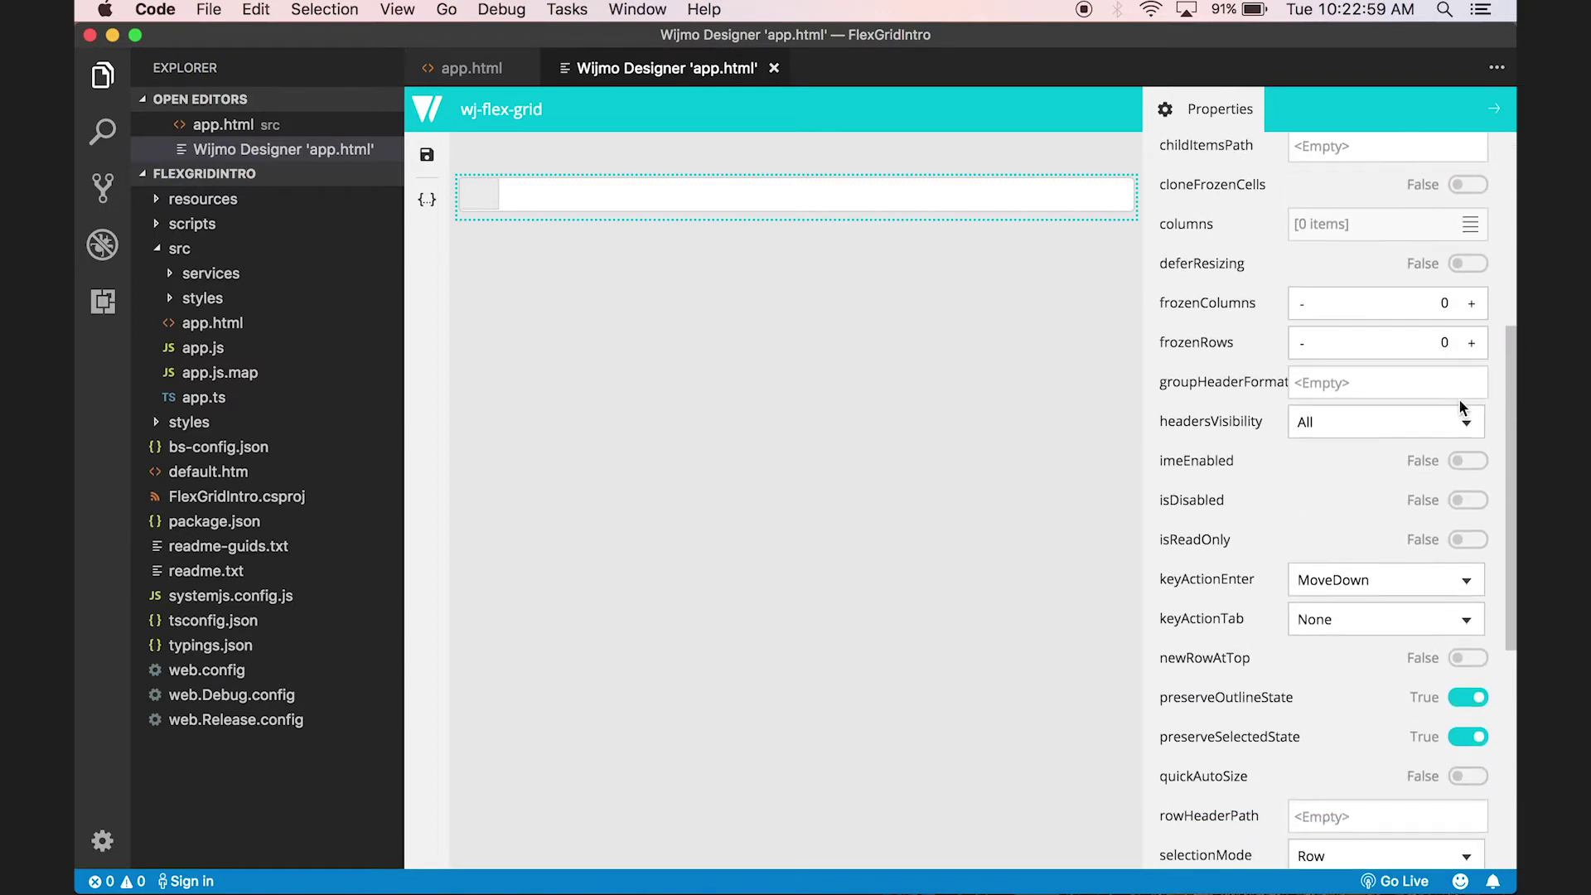
scroll(1458, 399, down, 3)
click(1466, 333)
click(1330, 388)
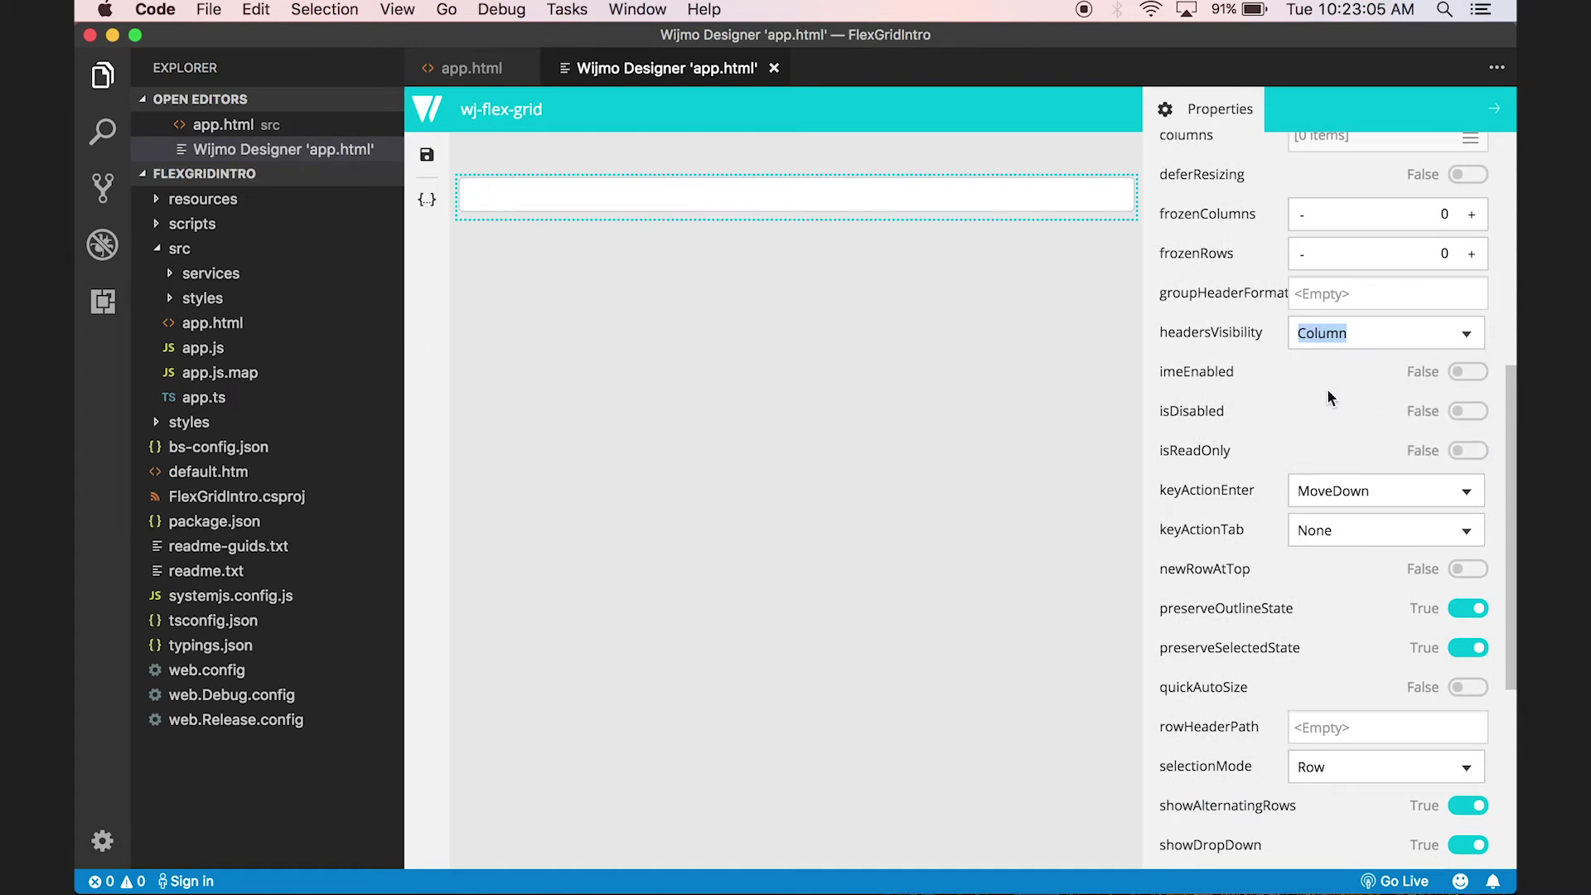
scroll(1298, 565, down, 3)
scroll(1299, 565, down, 2)
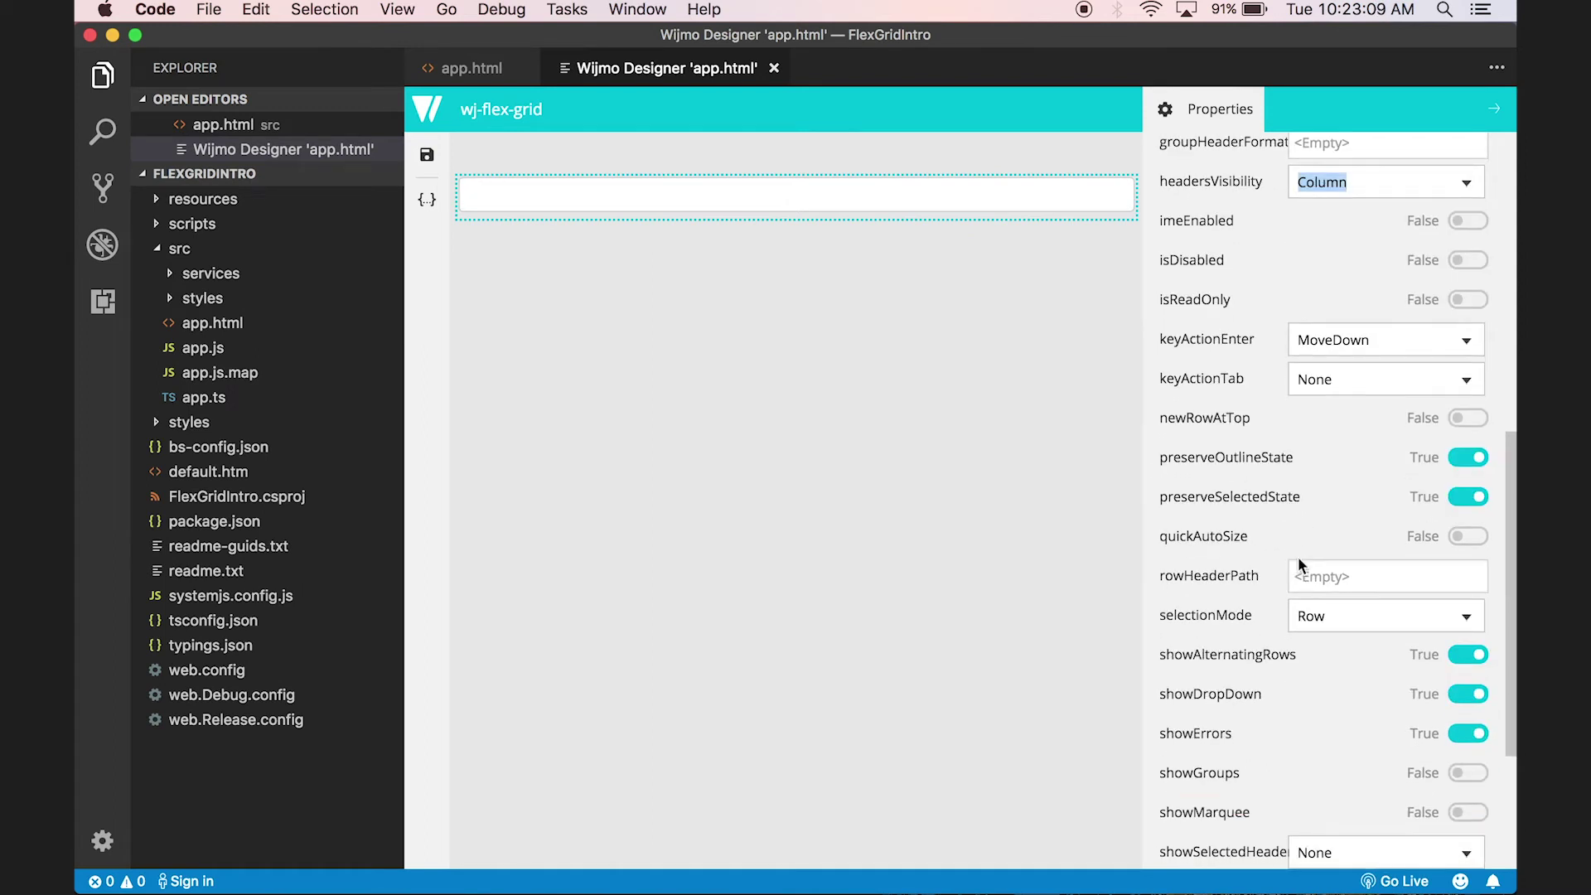
Check the updated markup in Source View, collapse the Properties panel, and apply the changes to app.html.
click(426, 201)
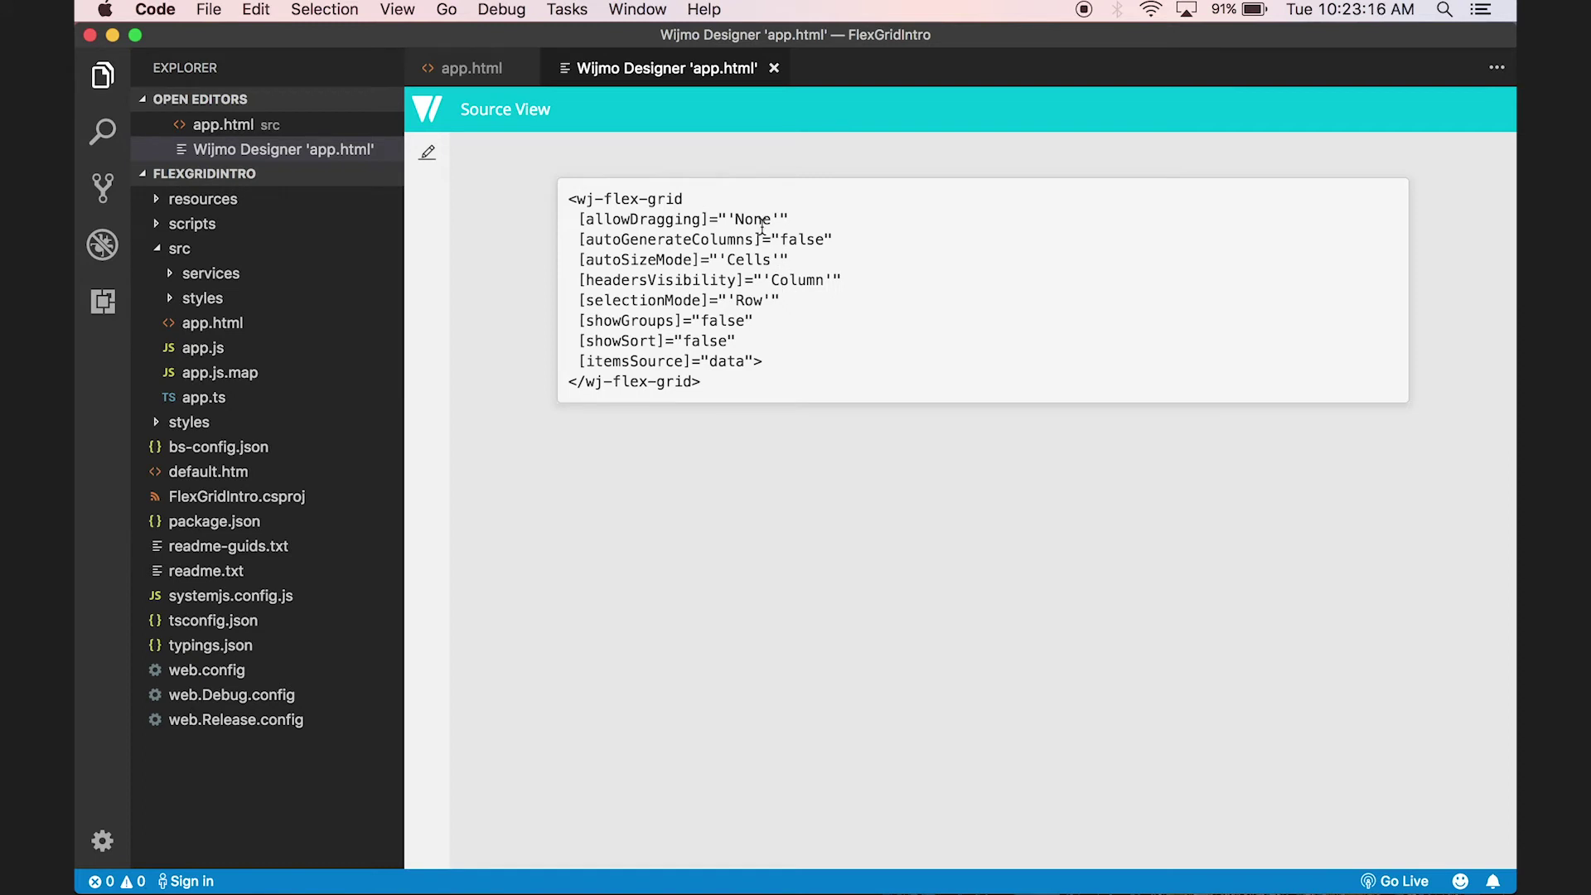
click(426, 152)
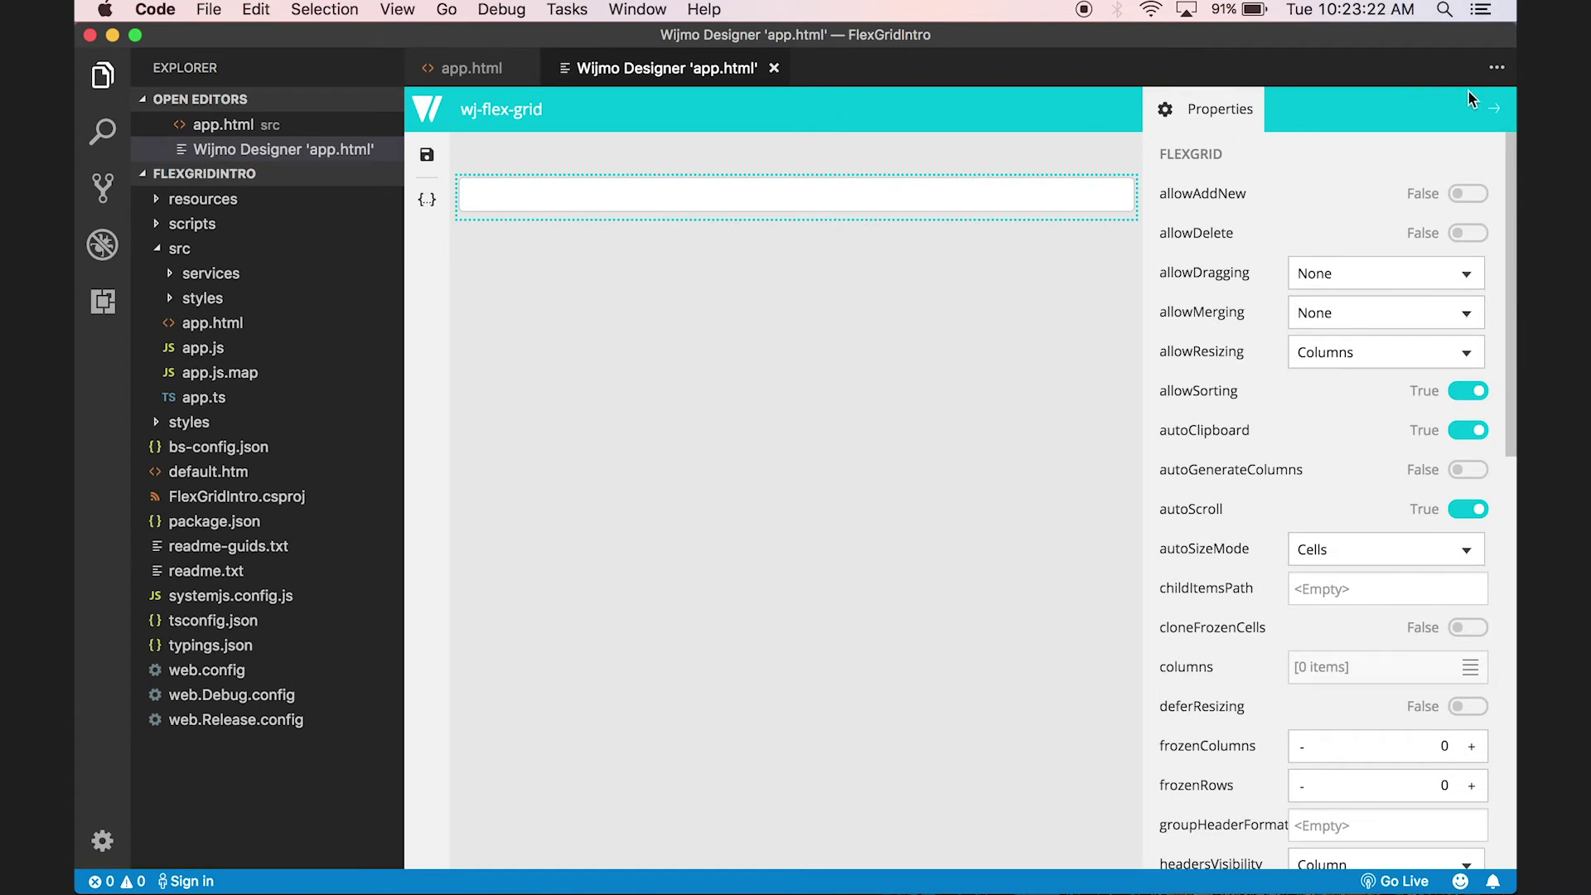
click(1492, 109)
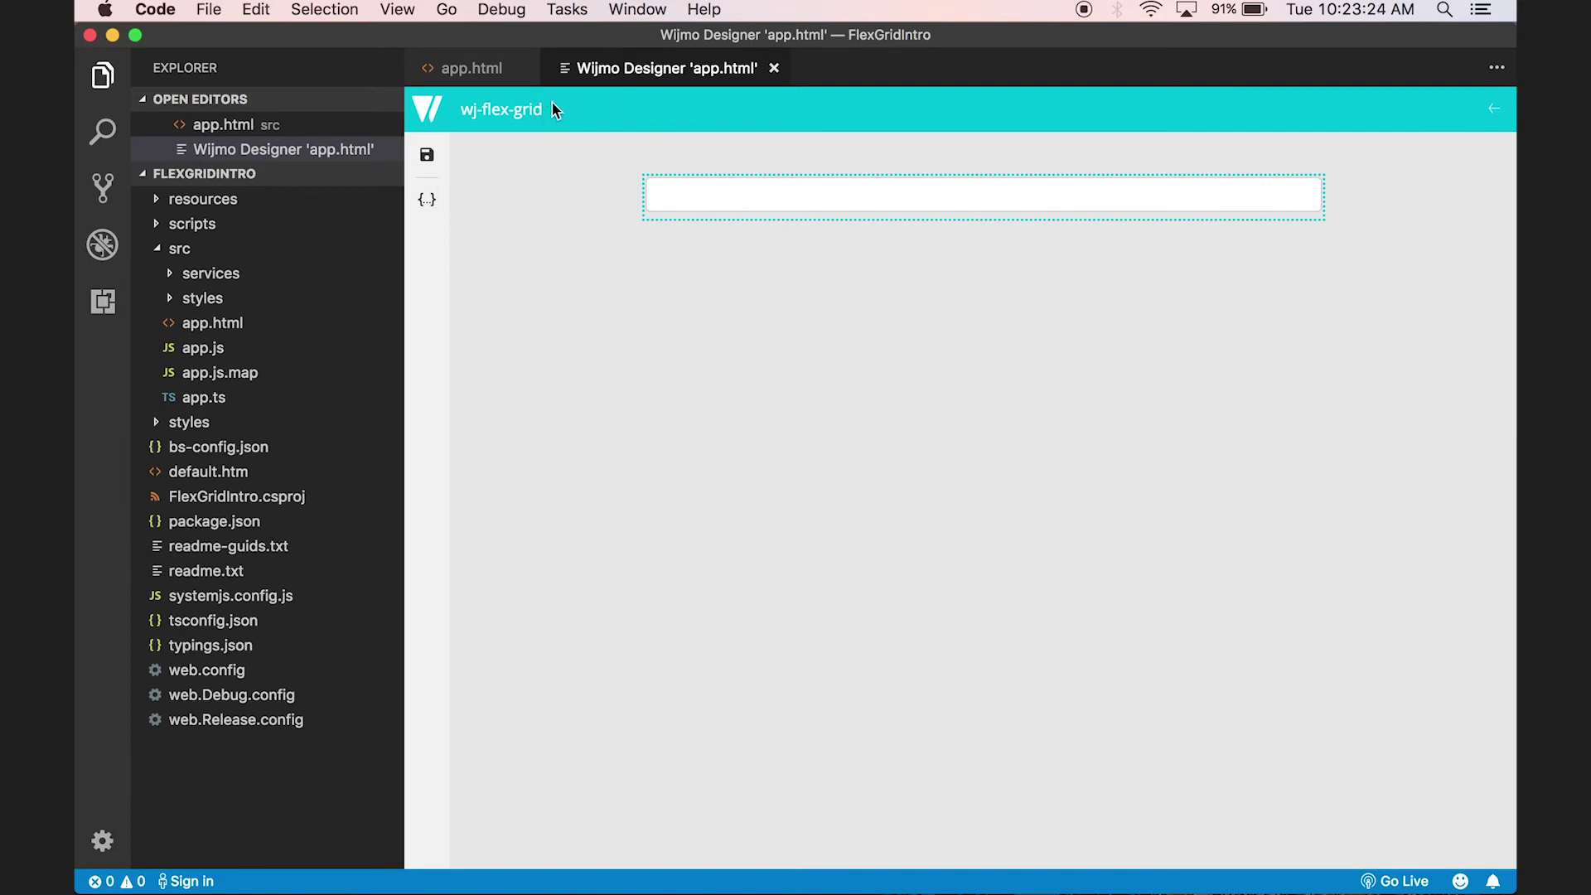
click(426, 154)
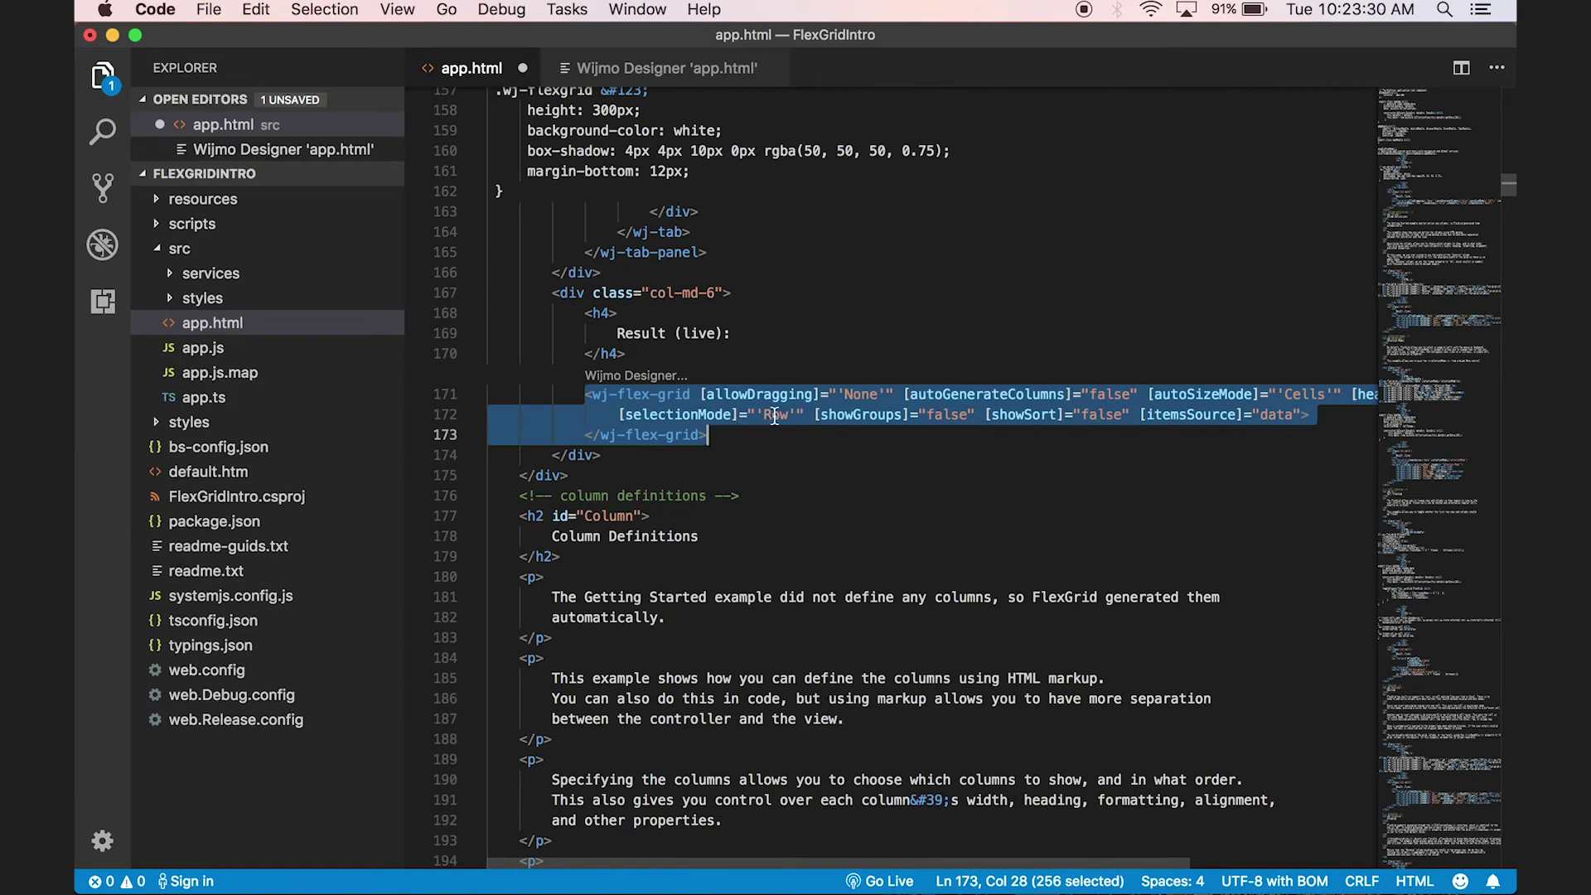
Review the allowDragging None and headersVisibility Column attributes, then save app.html.
click(853, 393)
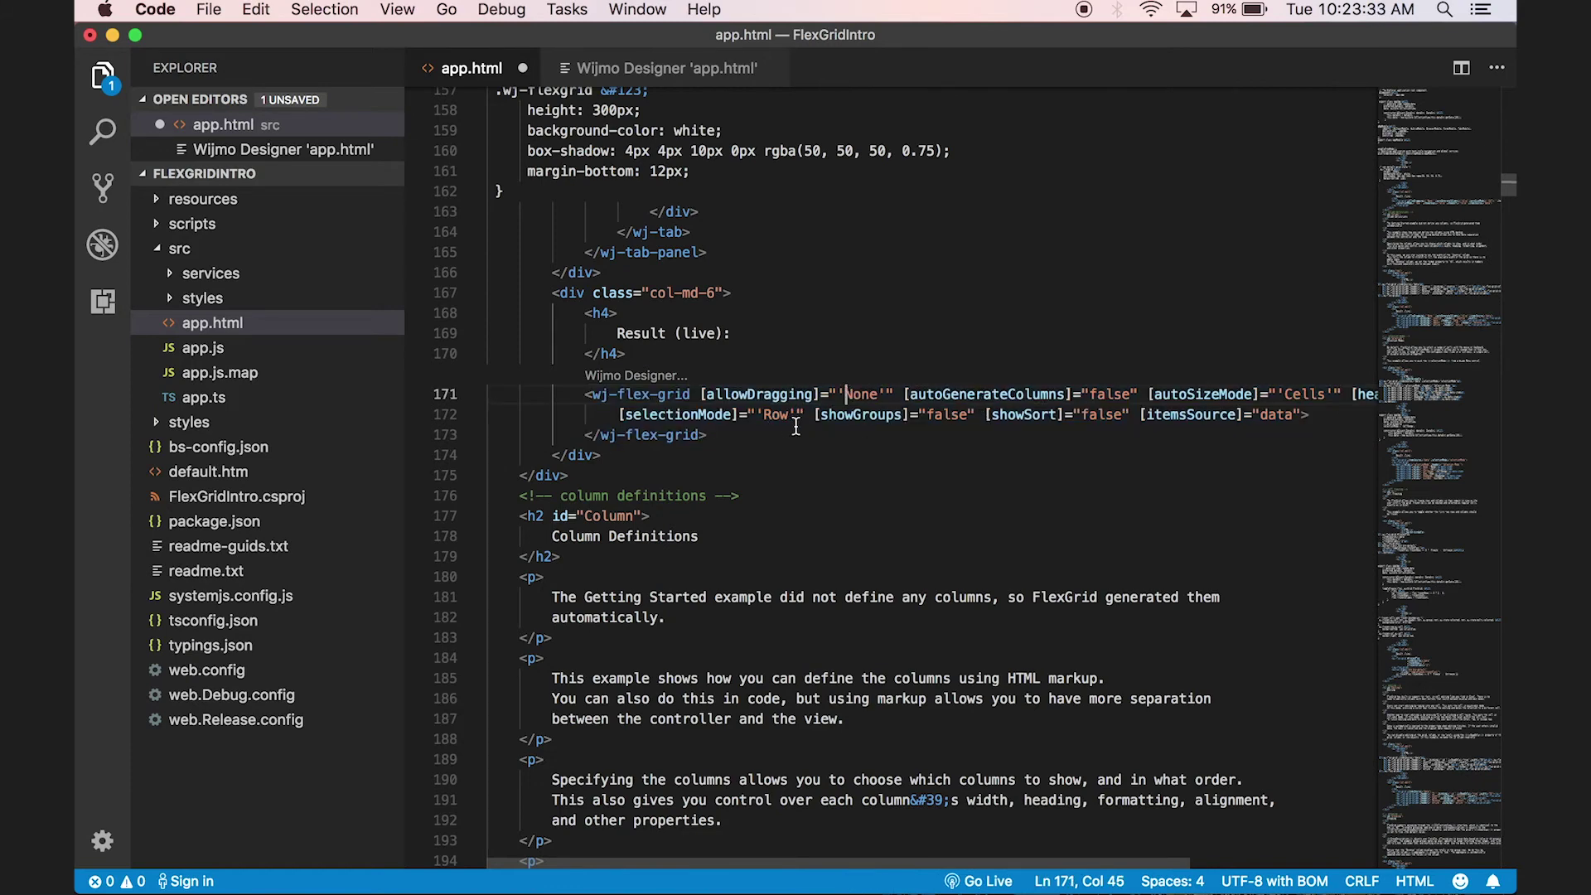
scroll(795, 423, right, 4)
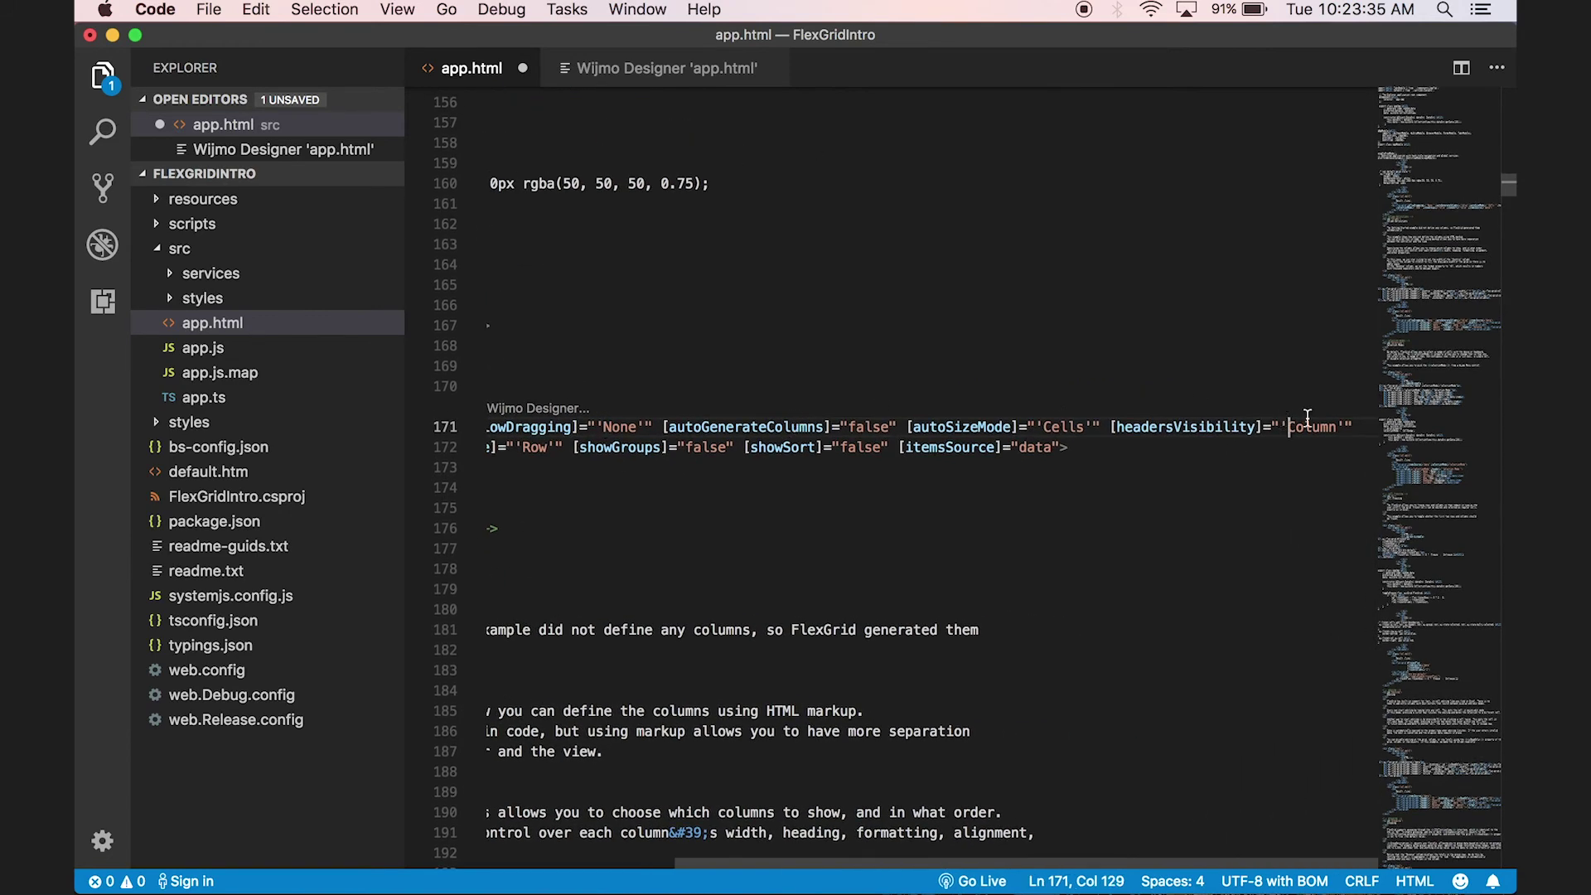
double_click(1289, 427)
click(1271, 467)
scroll(1119, 454, left, 5)
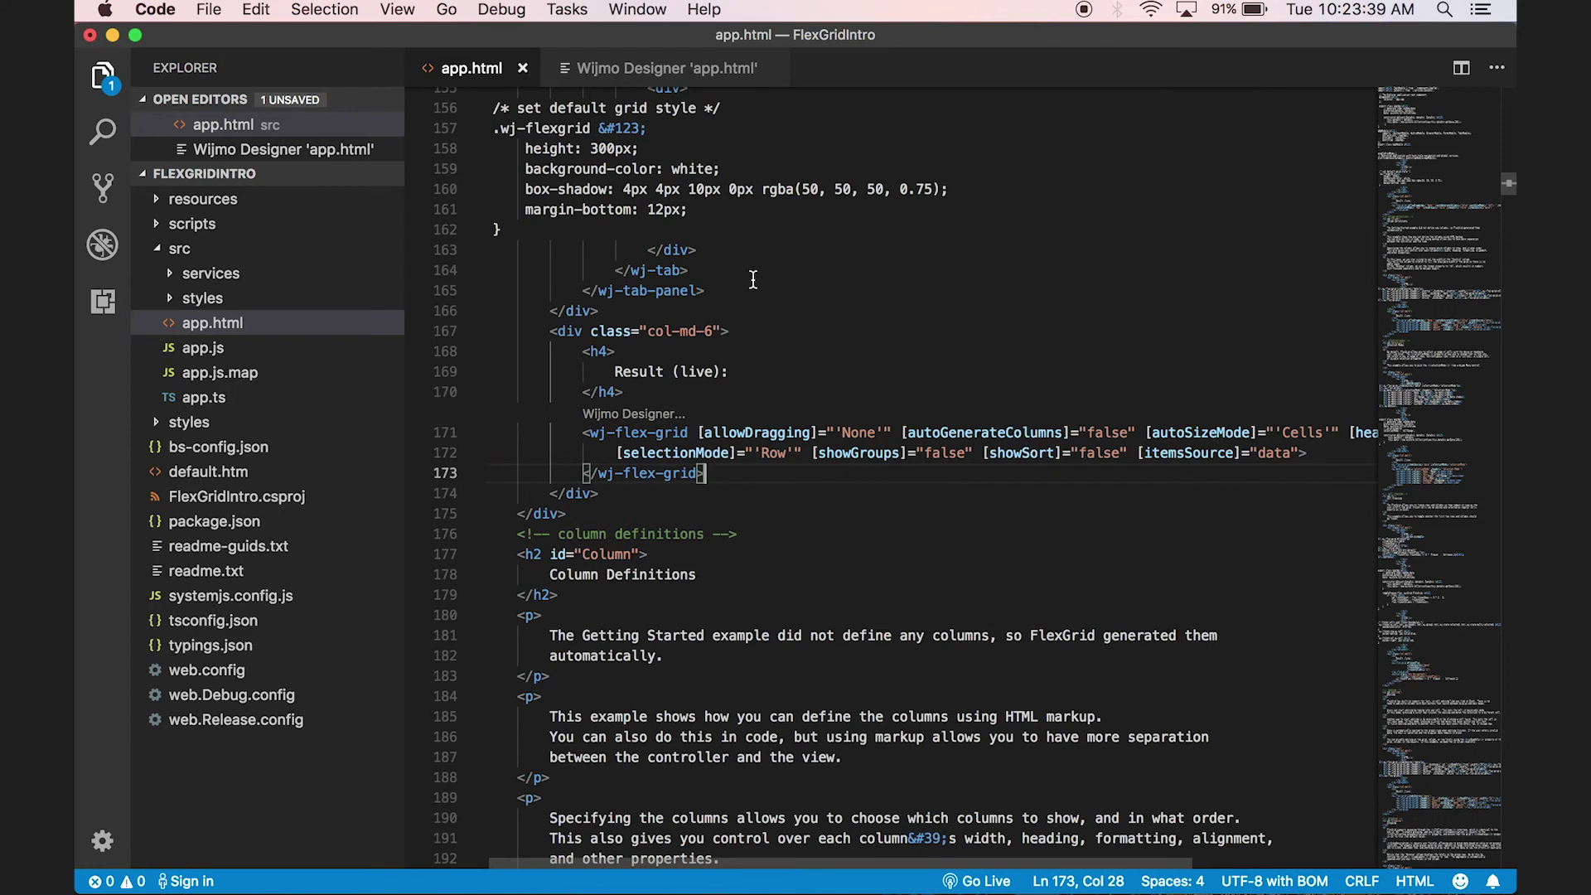
key(super+s)
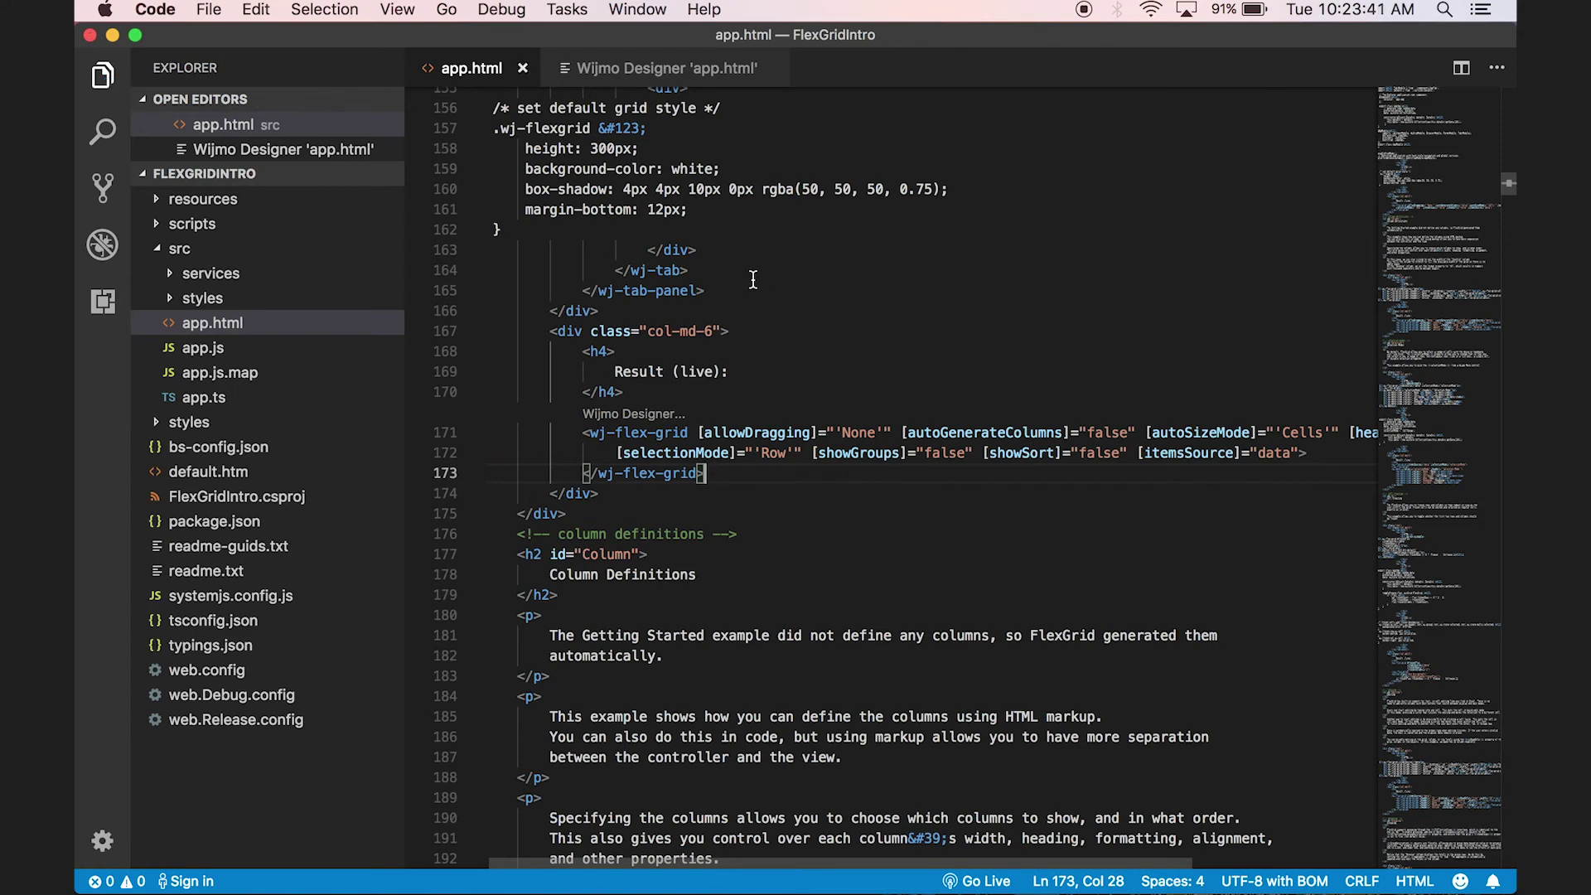